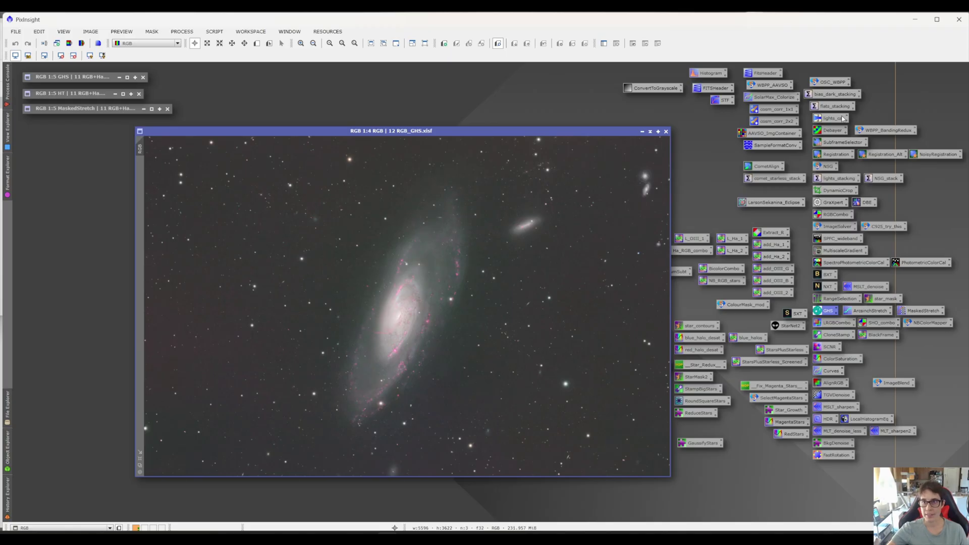
# Close the finished RGB_GHS image and restore the minimized GHS copy of the RGB+Ha image
pyautogui.click(666, 132)
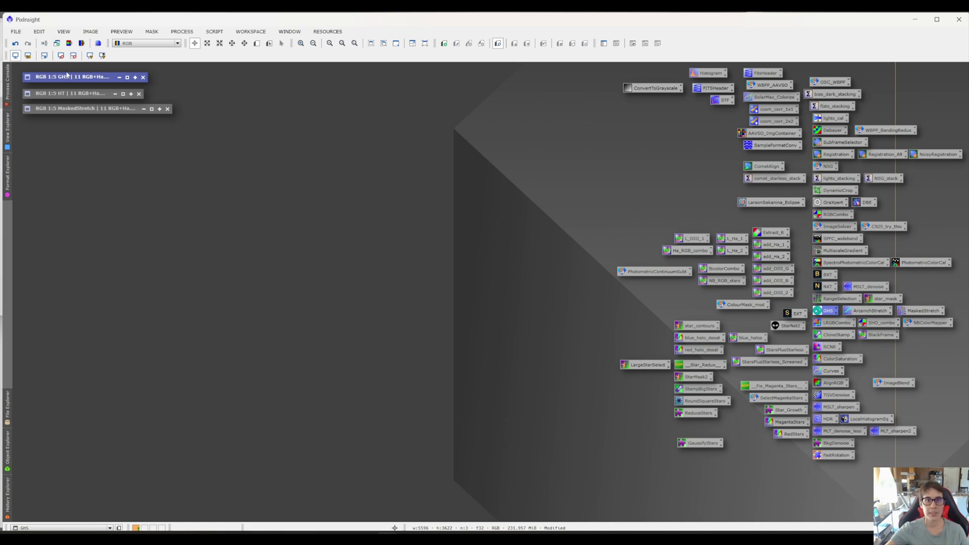
pyautogui.doubleClick(69, 77)
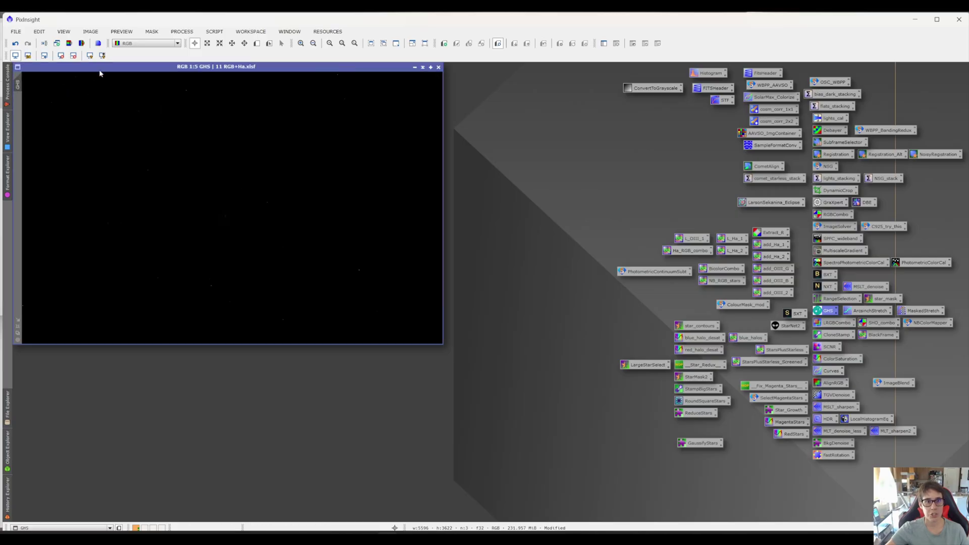
# Preview the GHS image with an automatic screen stretch, reposition its window and clear the screen stretch again
pyautogui.click(90, 56)
pyautogui.moveTo(99, 69); pyautogui.dragTo(111, 90)
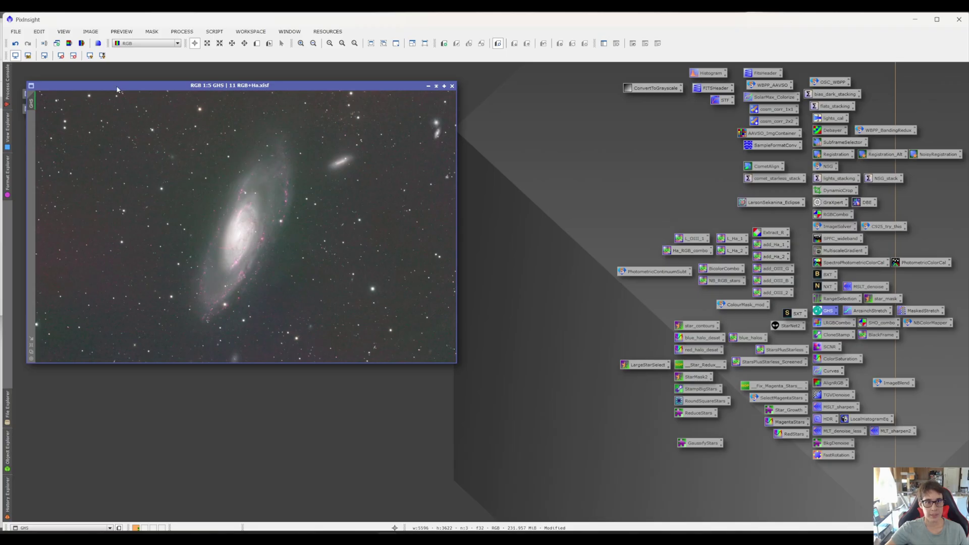
pyautogui.moveTo(117, 89); pyautogui.dragTo(113, 85)
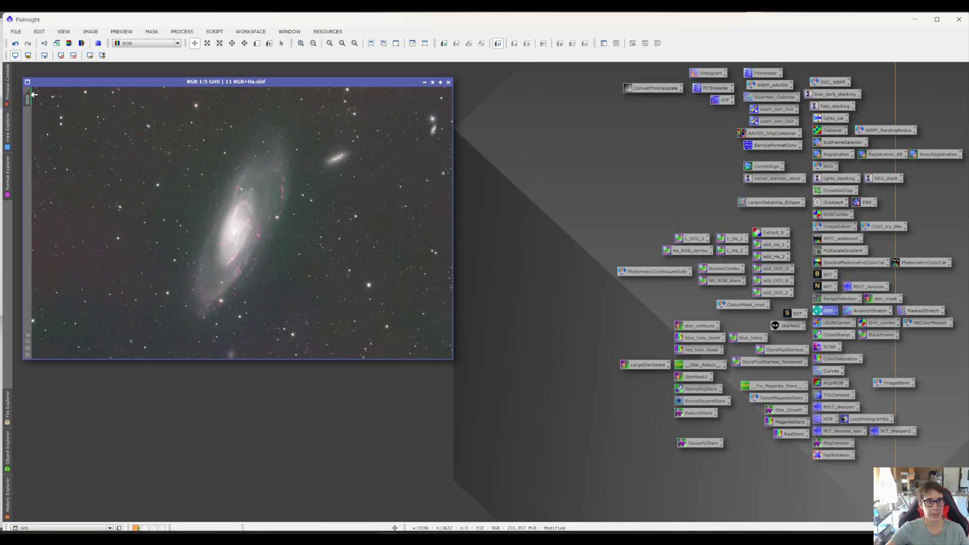
pyautogui.moveTo(34, 94)
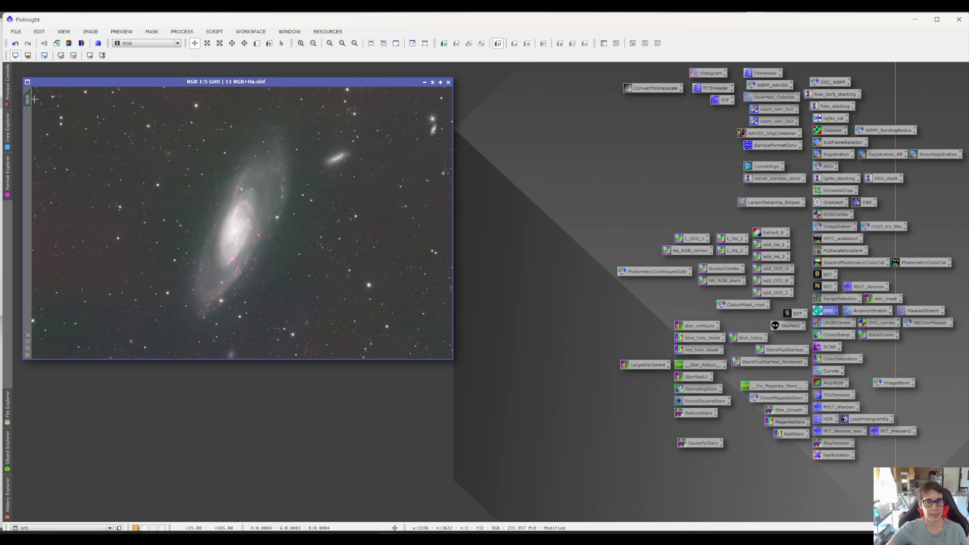
pyautogui.click(74, 56)
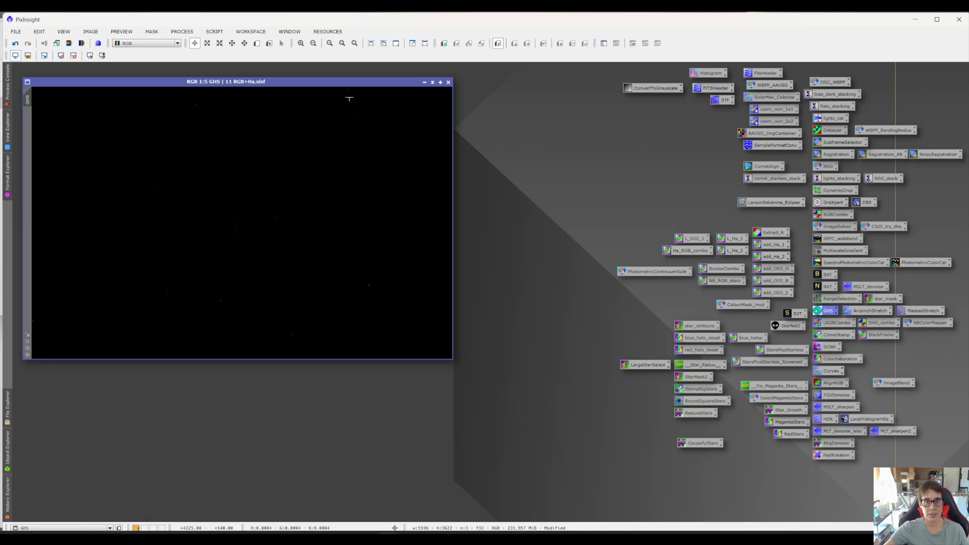
# Open the GeneralizedHyperbolicStretch process and place its dialog beside the GHS image
pyautogui.click(182, 31)
pyautogui.moveTo(203, 45)
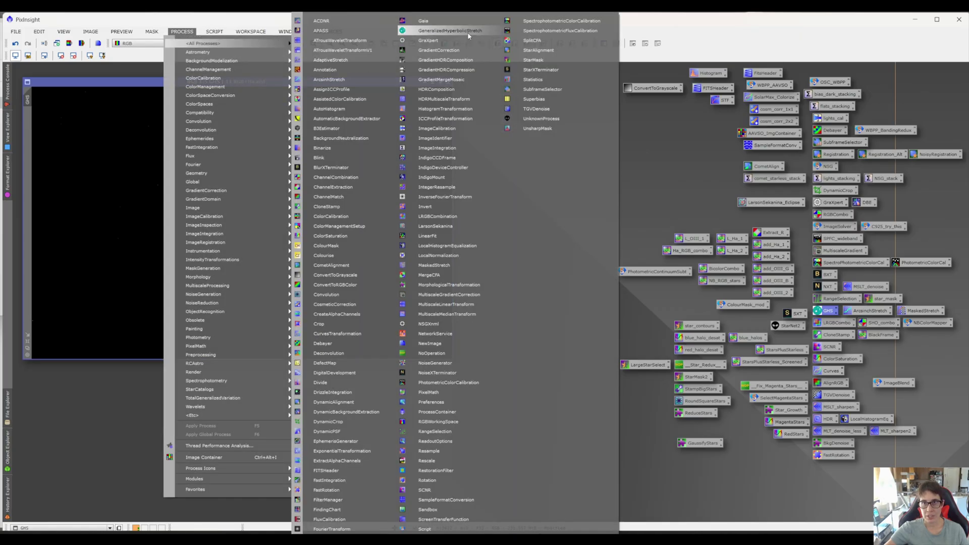
pyautogui.click(729, 52)
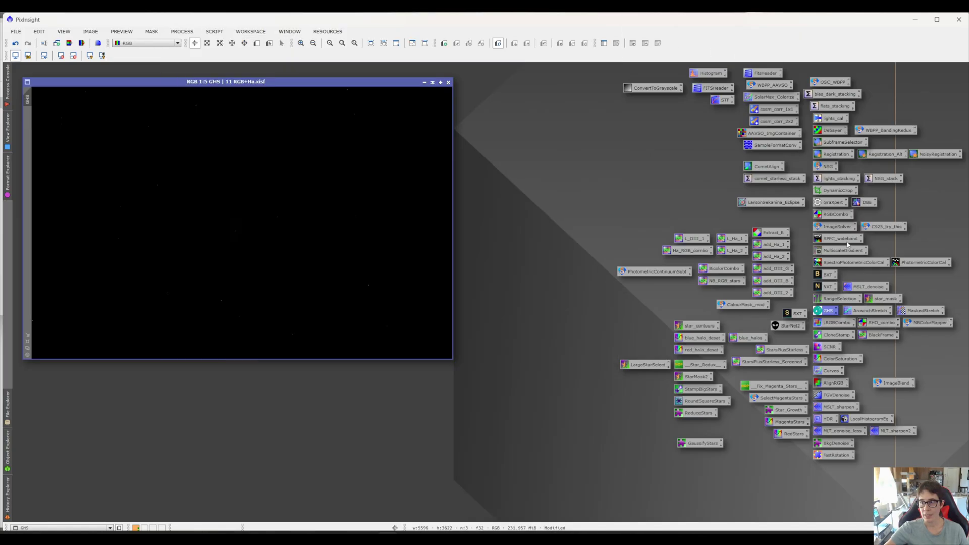
pyautogui.doubleClick(826, 311)
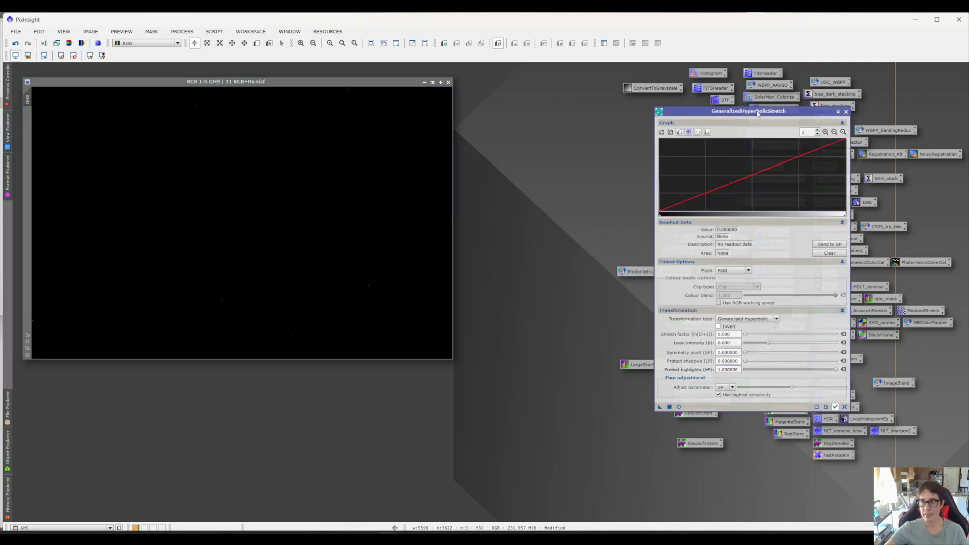
pyautogui.moveTo(757, 114); pyautogui.dragTo(630, 103)
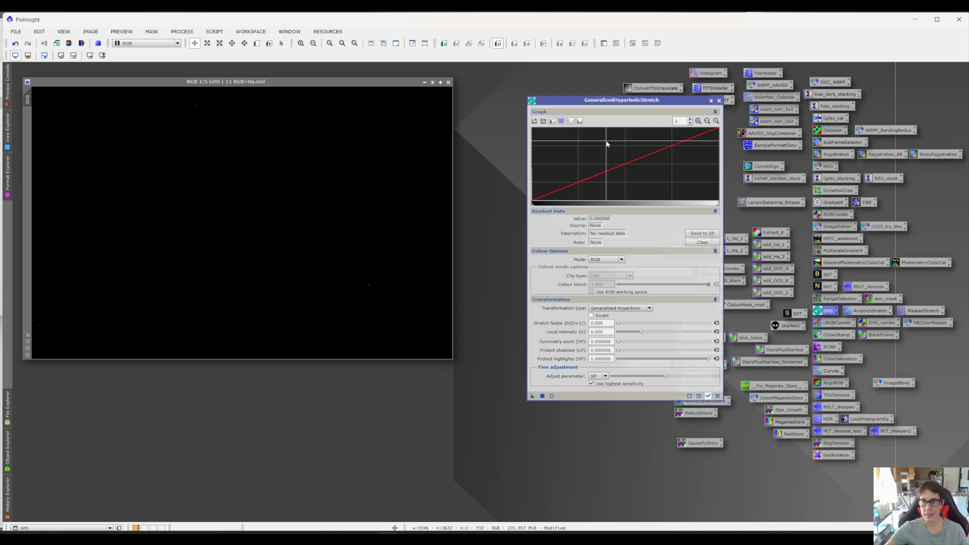
# Set the symmetry point to 0.000376 from the histogram peak, using a graph zoom of 500
pyautogui.moveTo(608, 144)
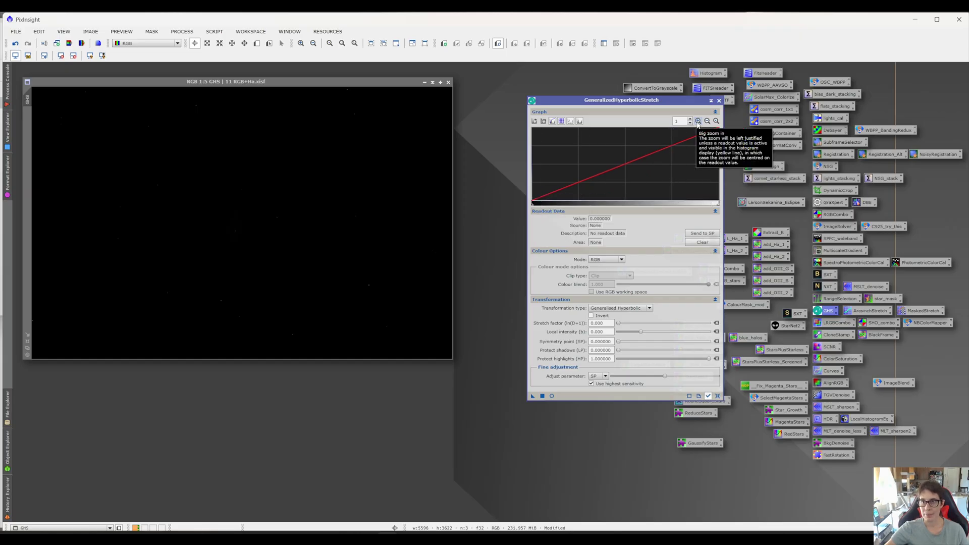
pyautogui.click(698, 122)
pyautogui.click(698, 122)
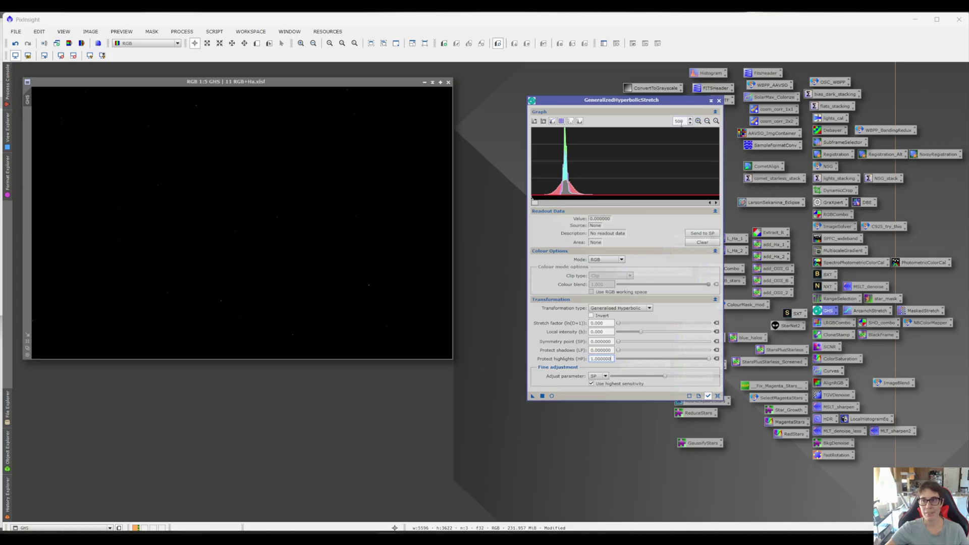
pyautogui.moveTo(569, 190)
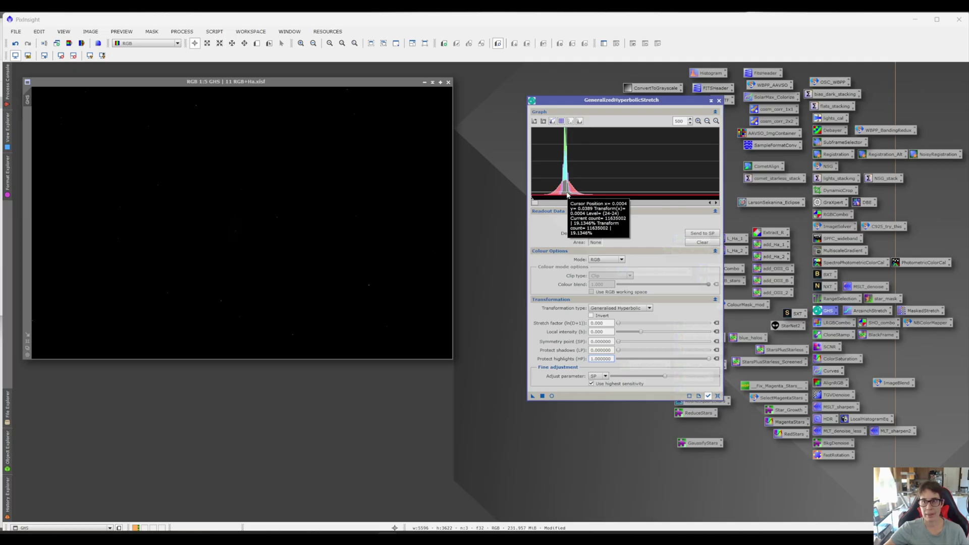
pyautogui.click(567, 197)
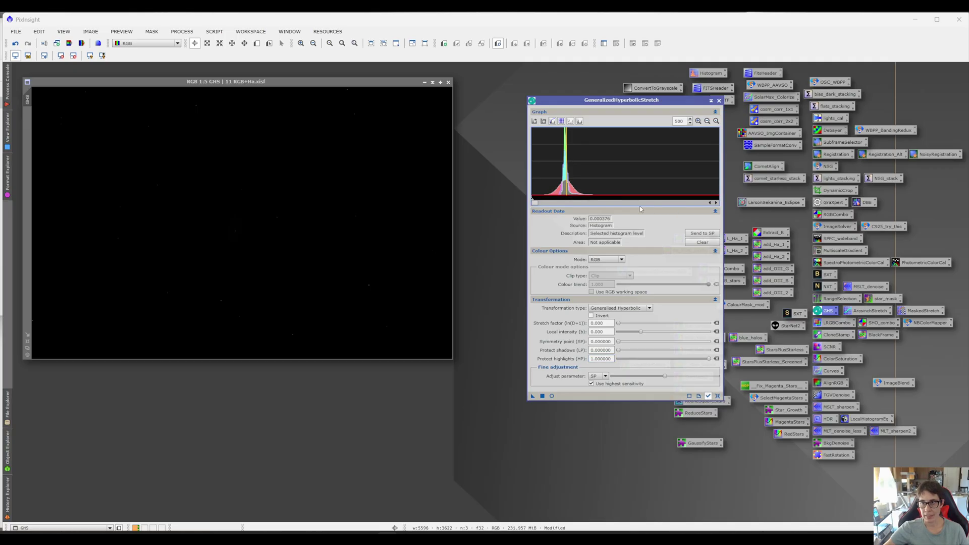
pyautogui.click(696, 235)
# Open the real-time preview of the stretch and move the process dialog clear of it
pyautogui.click(552, 396)
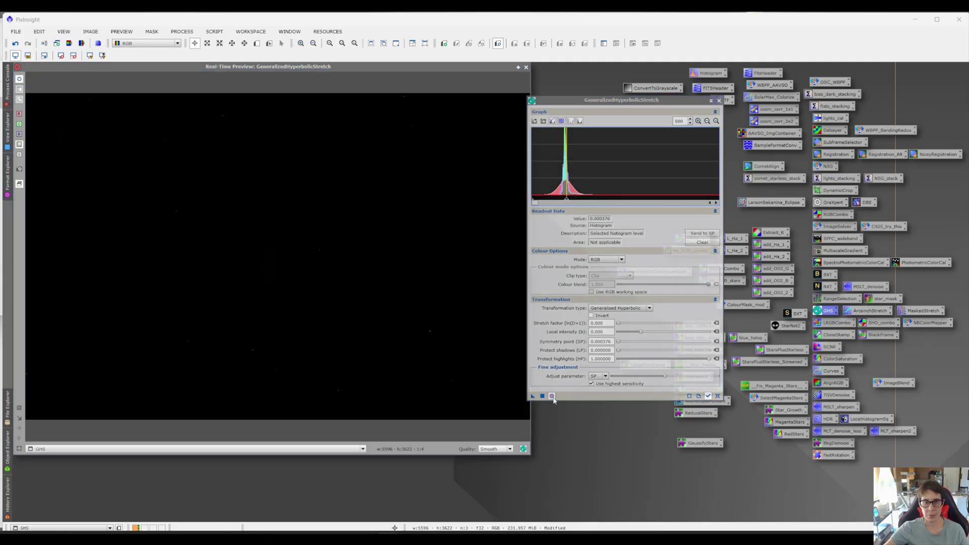
pyautogui.click(636, 102)
pyautogui.moveTo(636, 101); pyautogui.dragTo(652, 102)
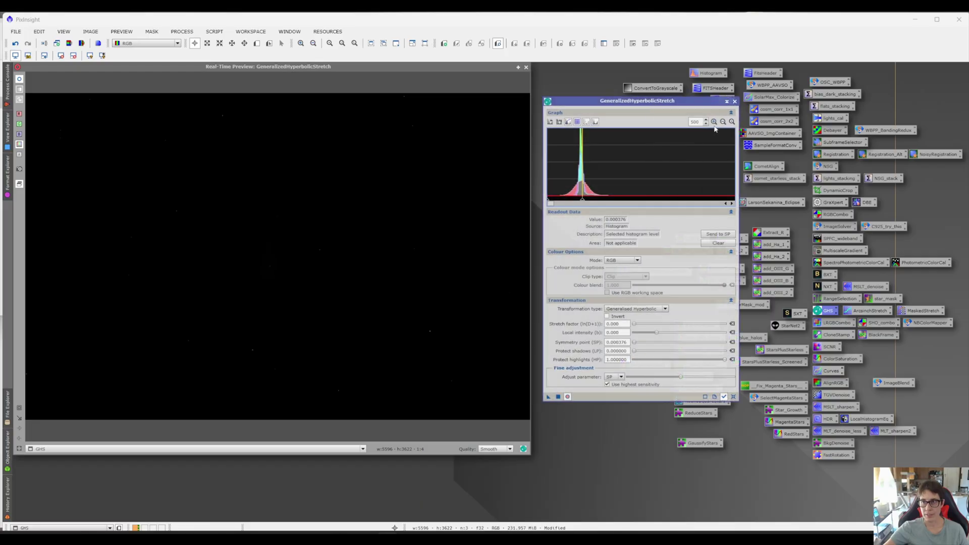
# Return the graph to full range and set the stretch factor to 5.310 and the local intensity to 4.950
pyautogui.click(722, 124)
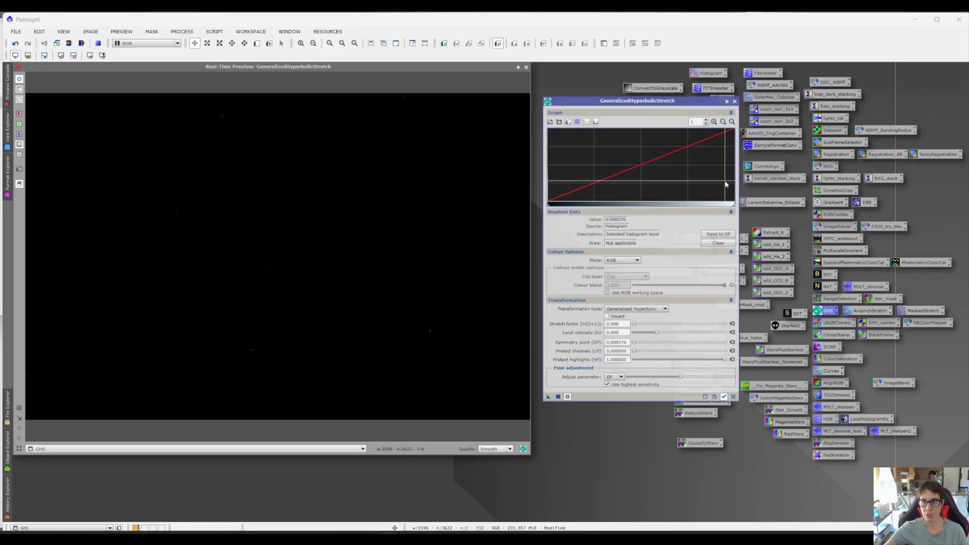
pyautogui.moveTo(638, 325); pyautogui.dragTo(645, 326)
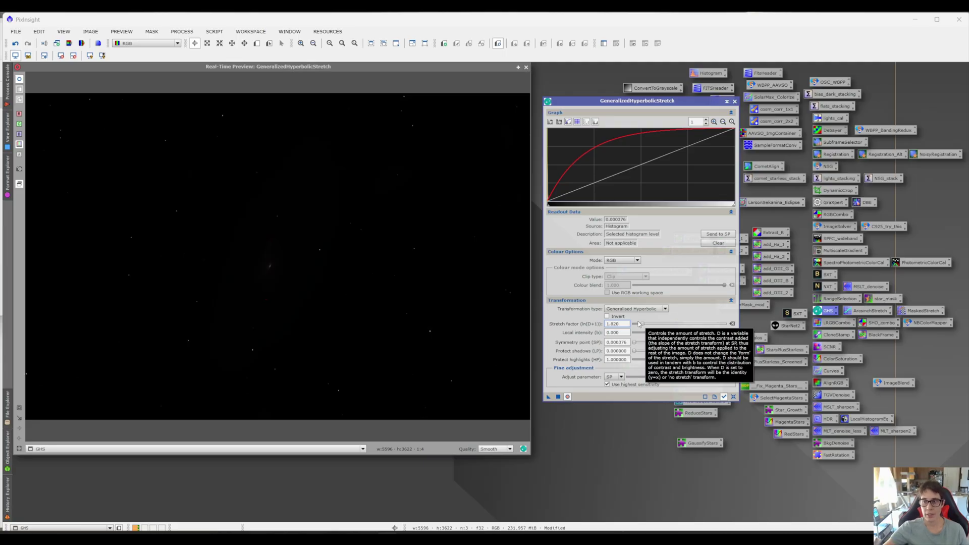
pyautogui.moveTo(642, 324); pyautogui.dragTo(660, 329)
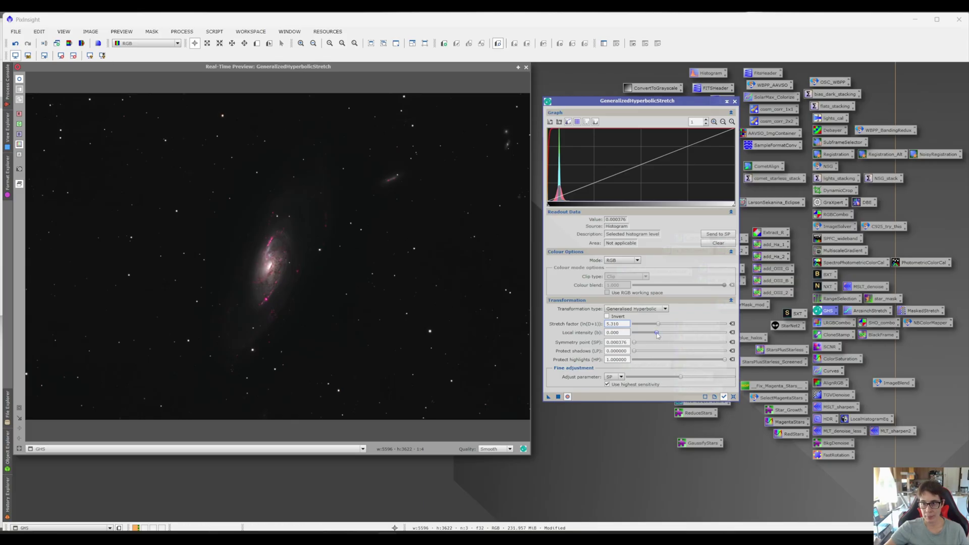
pyautogui.moveTo(657, 334); pyautogui.dragTo(680, 342)
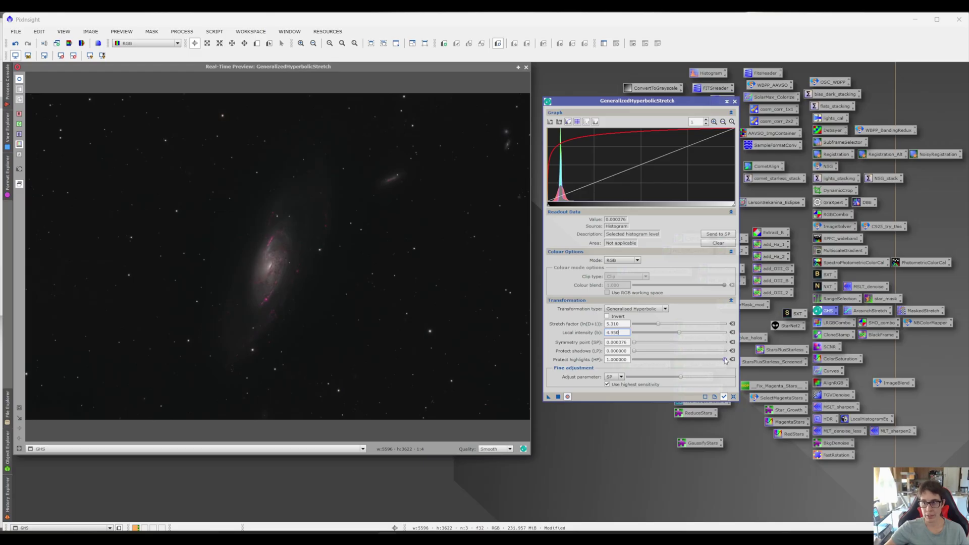
# Set highlight protection to 0.370000, apply the stretch to the GHS image and check the result behind the preview
pyautogui.moveTo(725, 360)
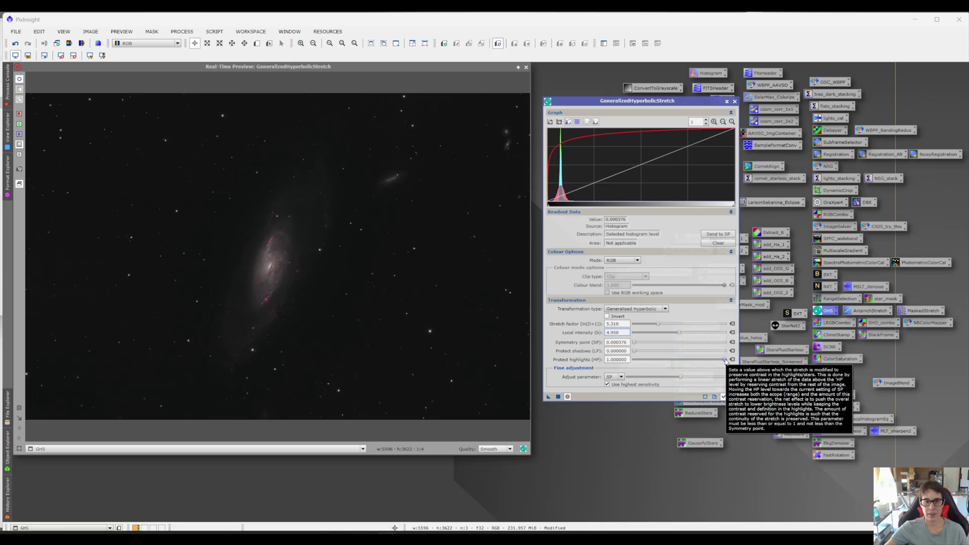
pyautogui.click(725, 360)
pyautogui.moveTo(725, 361)
pyautogui.mouseDown()
pyautogui.moveTo(654, 357)
pyautogui.moveTo(668, 358)
pyautogui.mouseUp()
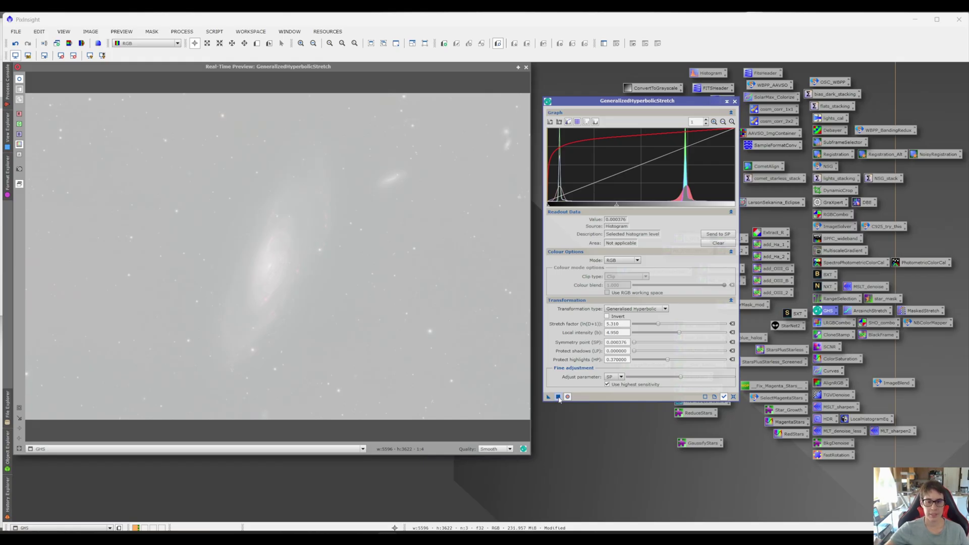
pyautogui.moveTo(455, 71); pyautogui.dragTo(951, 86)
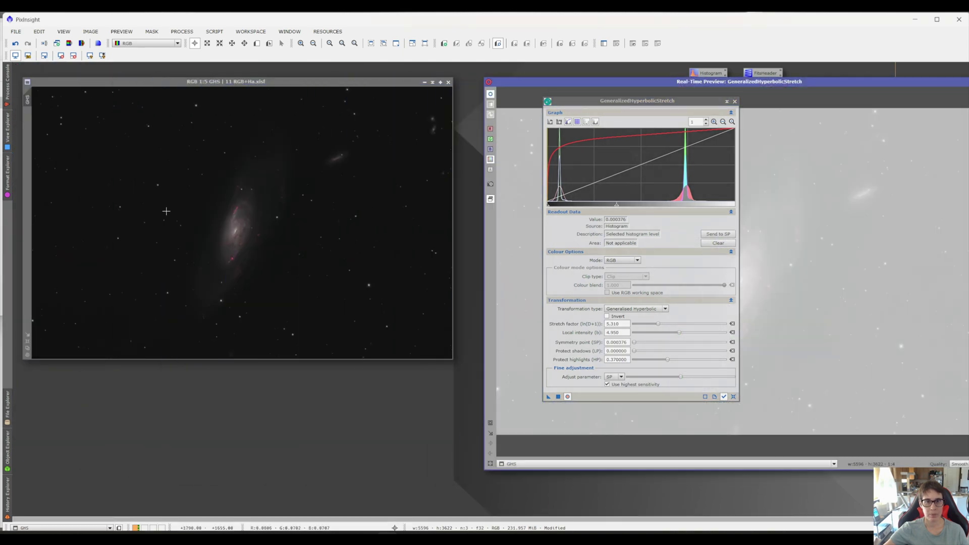
pyautogui.moveTo(553, 81); pyautogui.dragTo(122, 84)
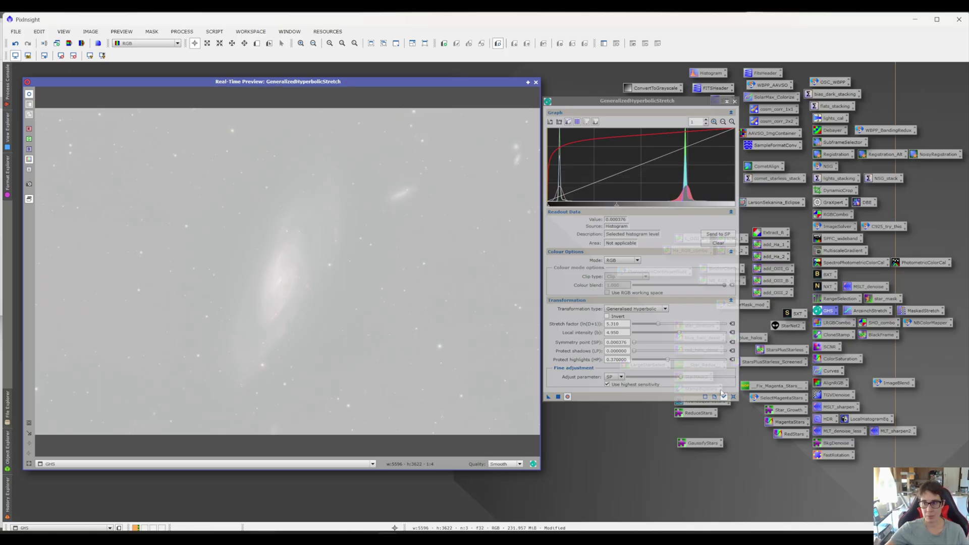
# Reset the stretch parameters and set the colour mode to Colour for a second stretch
pyautogui.click(733, 398)
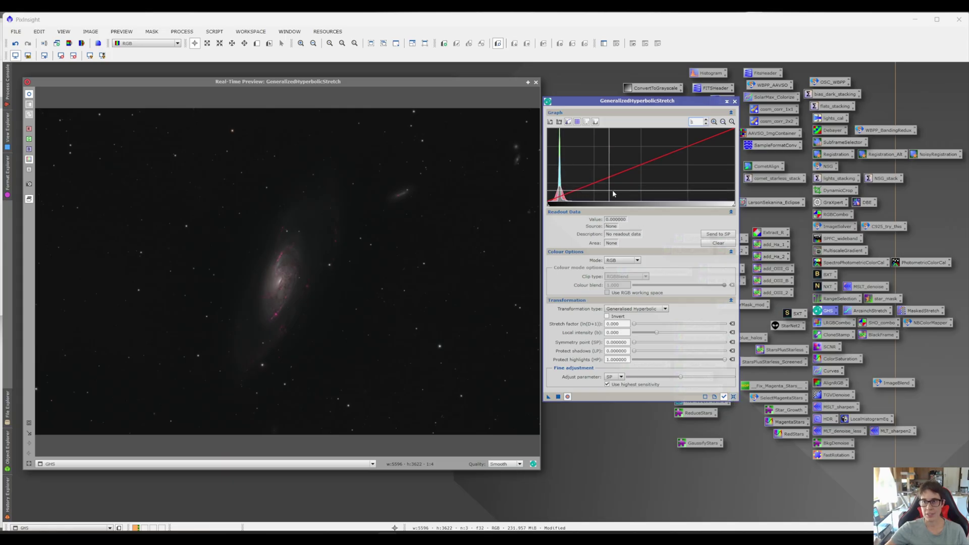
pyautogui.moveTo(582, 200)
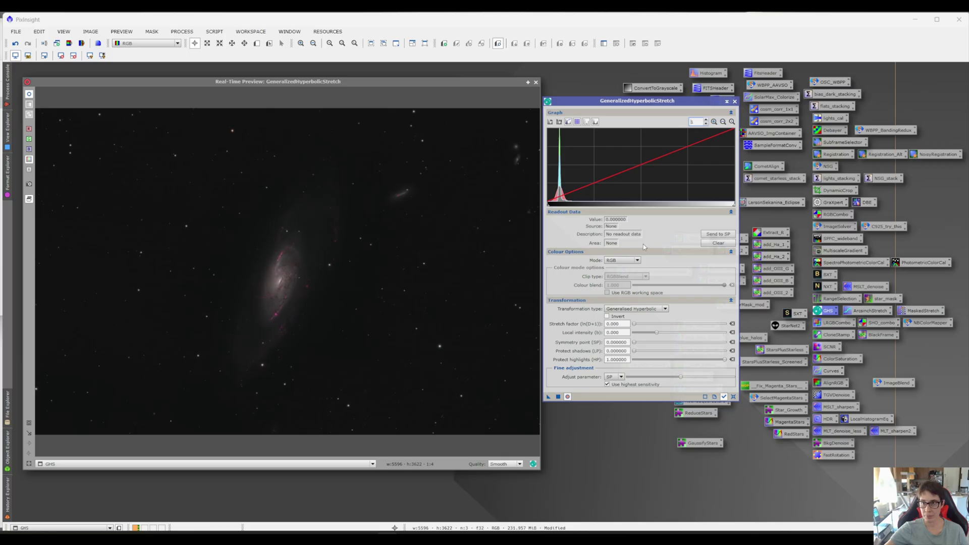
pyautogui.moveTo(631, 261)
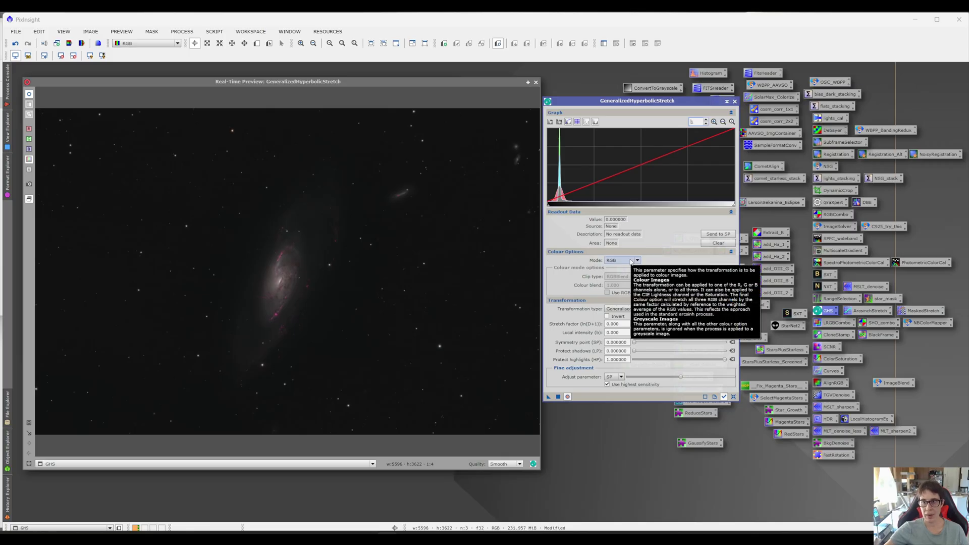
pyautogui.click(631, 261)
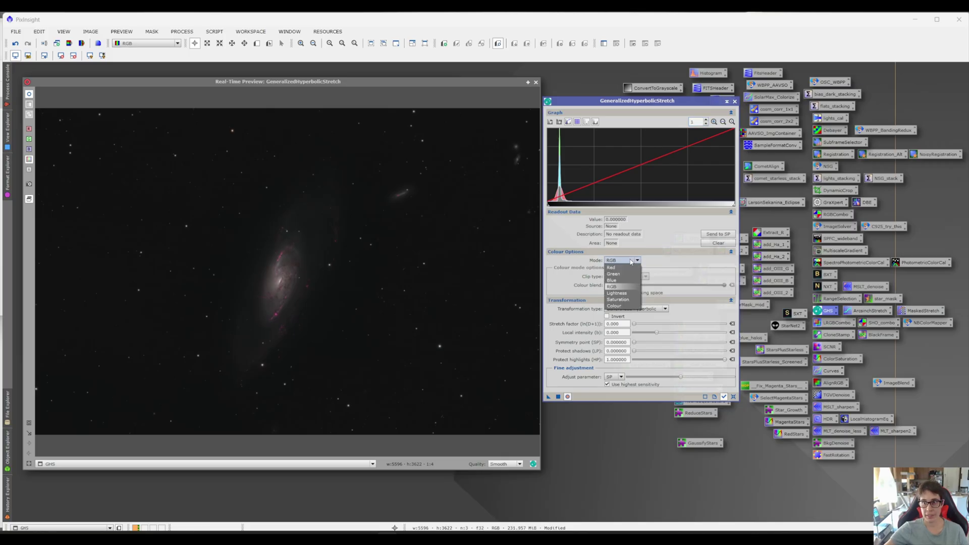
pyautogui.click(623, 307)
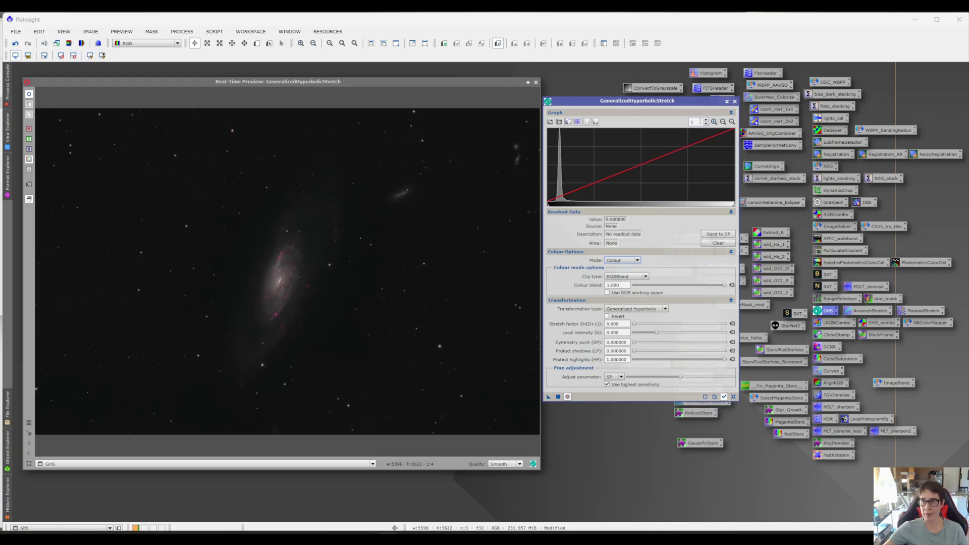
# Set the symmetry point to about 0.0735 from the upper flank of the histogram peak and restore the full graph range
pyautogui.click(714, 122)
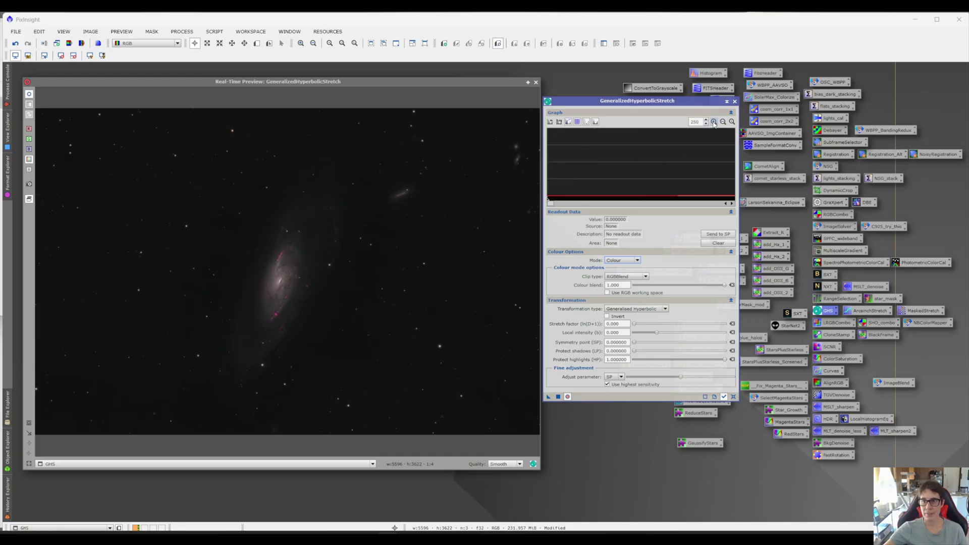
pyautogui.moveTo(550, 204)
pyautogui.mouseDown()
pyautogui.moveTo(562, 212)
pyautogui.moveTo(550, 209)
pyautogui.mouseUp()
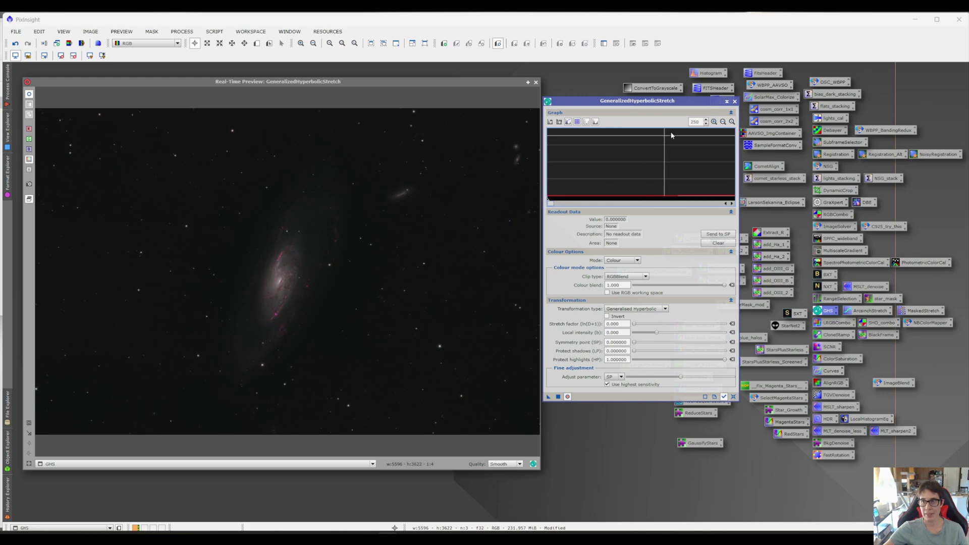
pyautogui.click(732, 121)
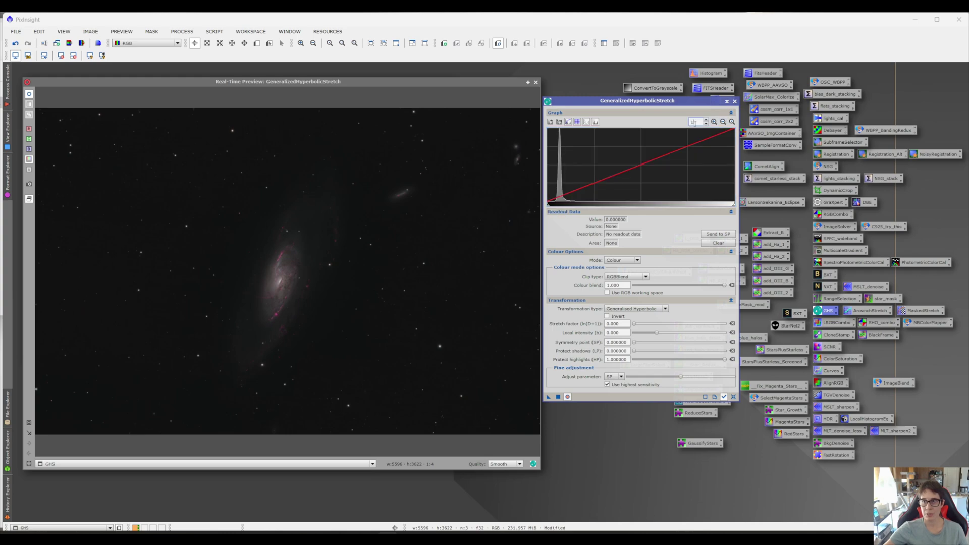
pyautogui.scroll(8, 696, 122)
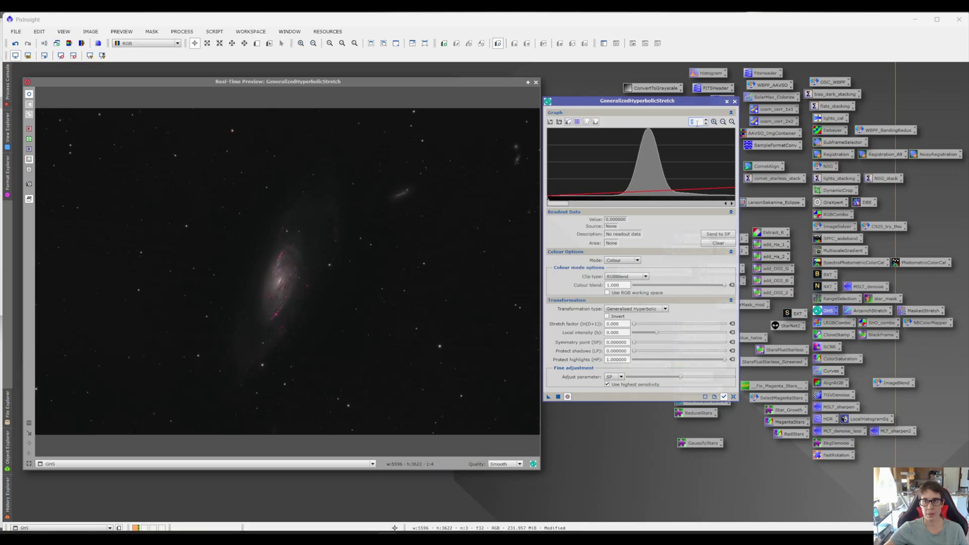
pyautogui.click(658, 194)
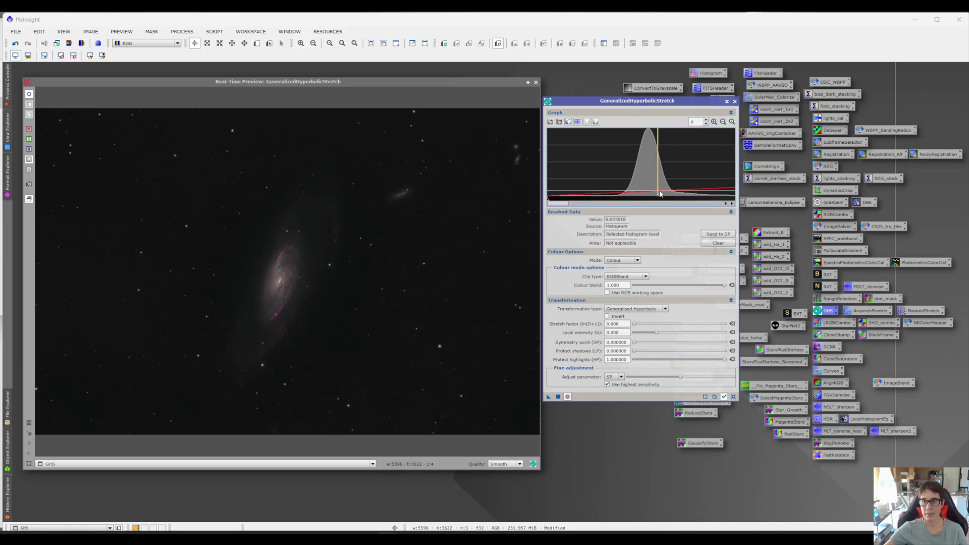
pyautogui.click(718, 234)
pyautogui.click(723, 122)
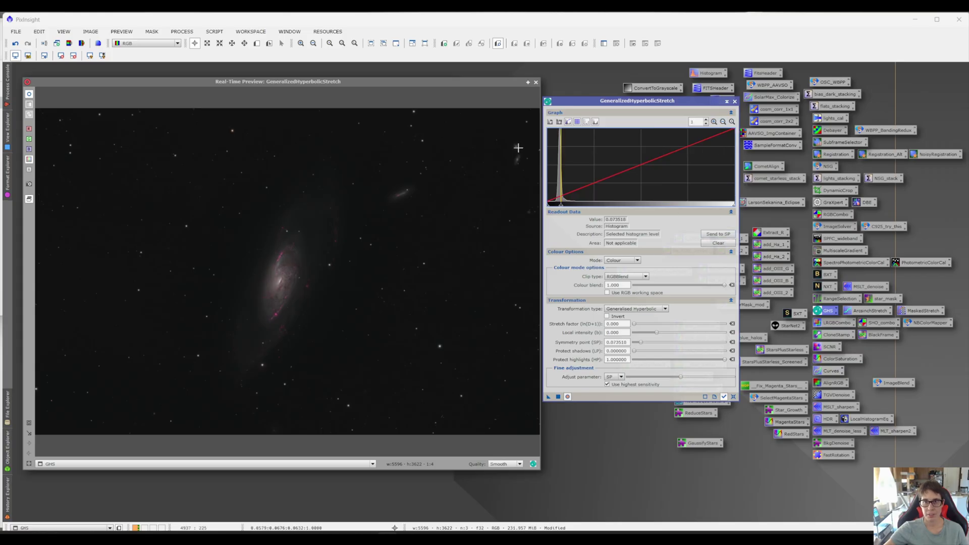
# Set the stretch factor to about 1.5 and the local intensity to -0.700 for the Colour mode stretch
pyautogui.click(635, 325)
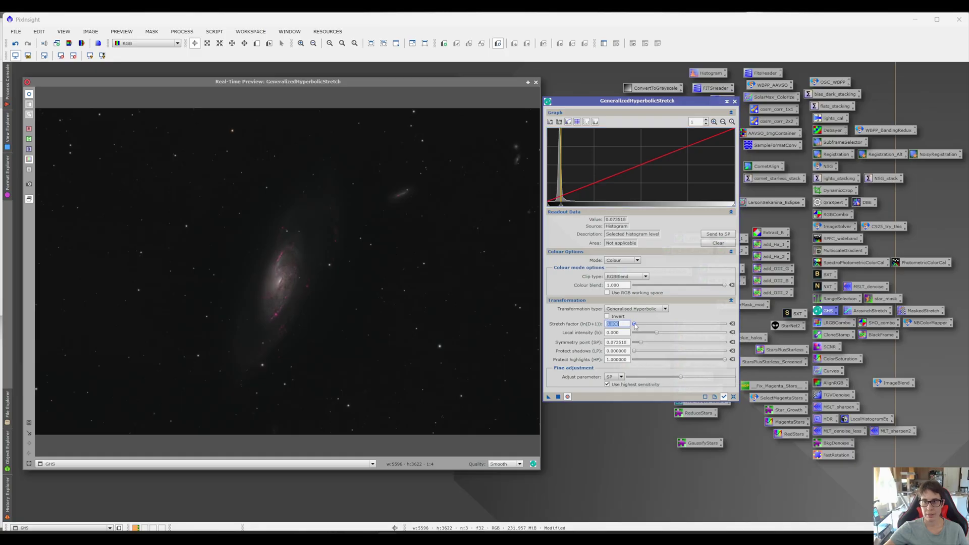
pyautogui.moveTo(635, 325); pyautogui.dragTo(643, 327)
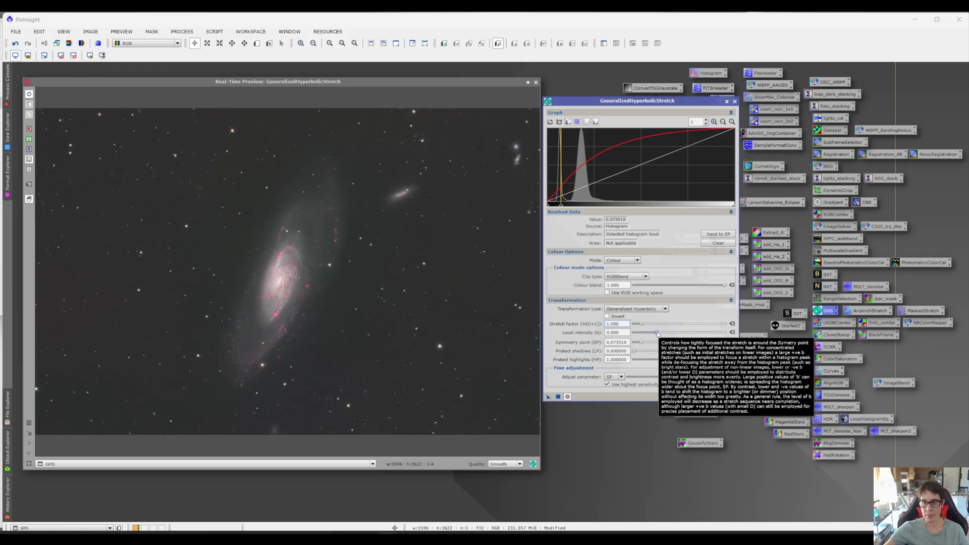
pyautogui.moveTo(657, 333); pyautogui.dragTo(660, 334)
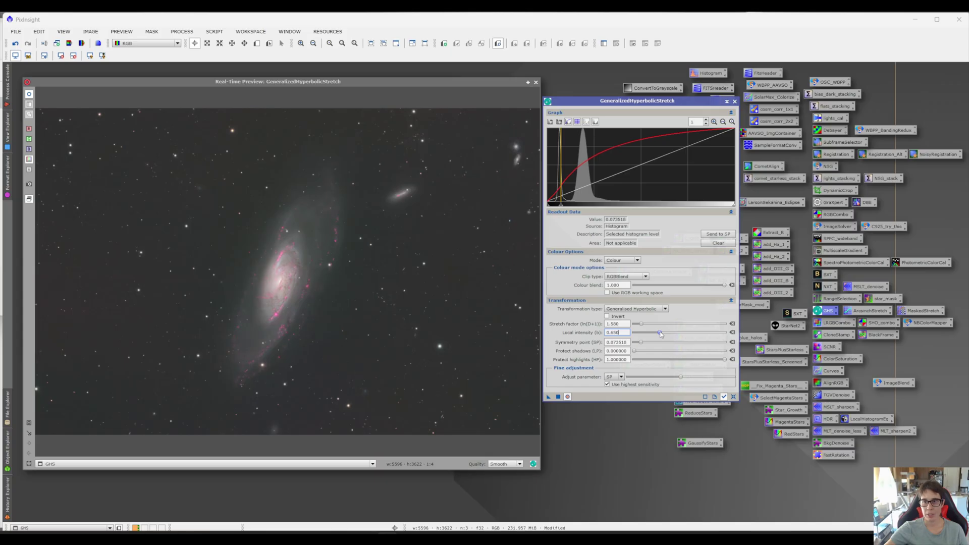
pyautogui.moveTo(661, 334); pyautogui.dragTo(655, 335)
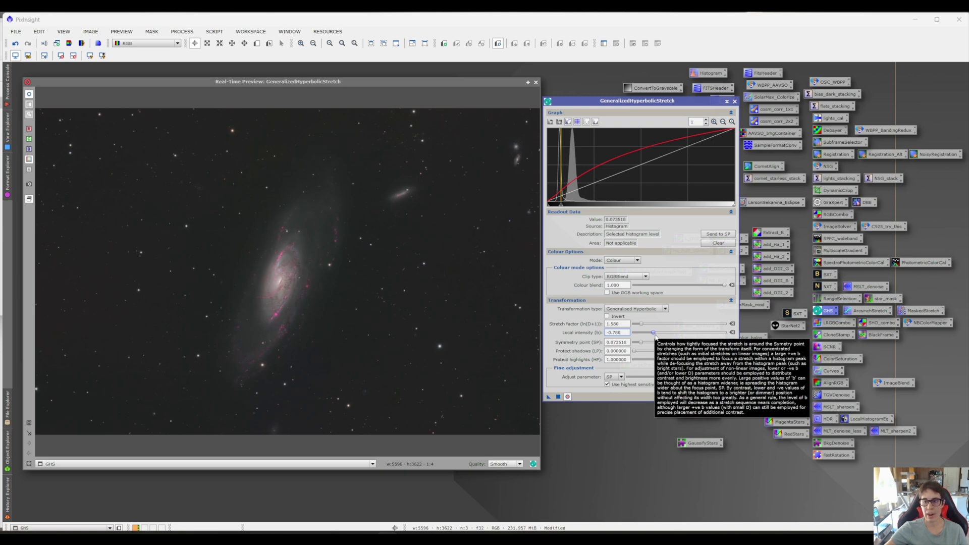
# Set highlight protection to 0.690000, apply the Colour mode stretch to the GHS image and reset the parameters
pyautogui.moveTo(725, 362); pyautogui.dragTo(697, 368)
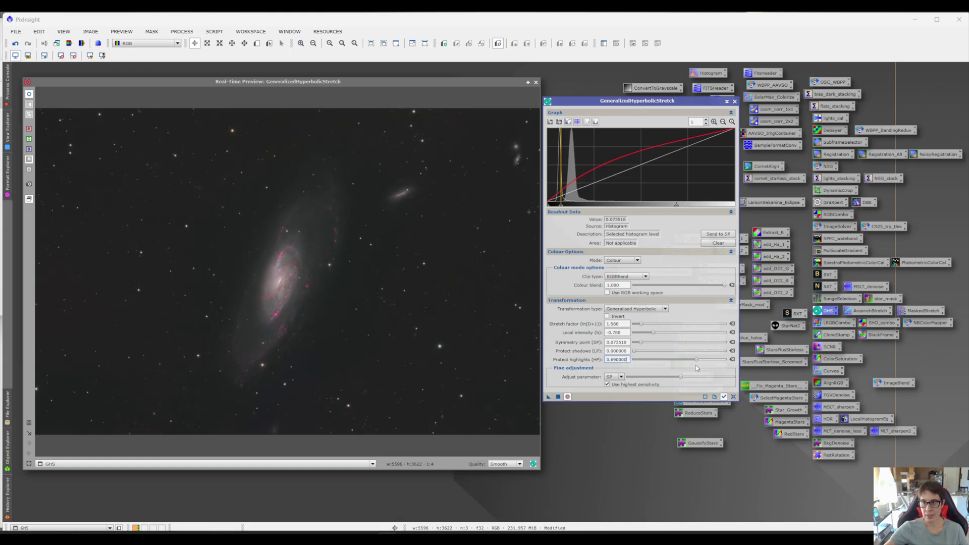
pyautogui.click(558, 397)
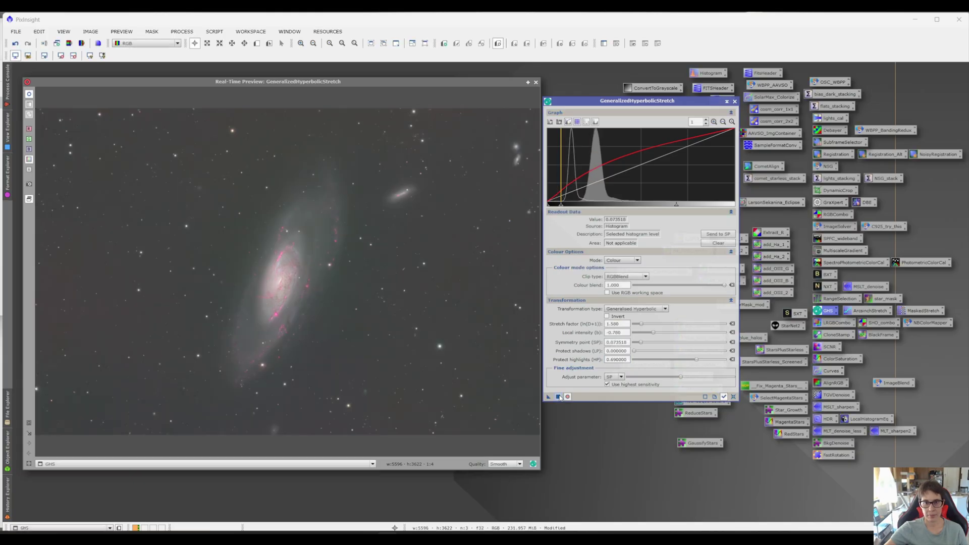
pyautogui.click(733, 396)
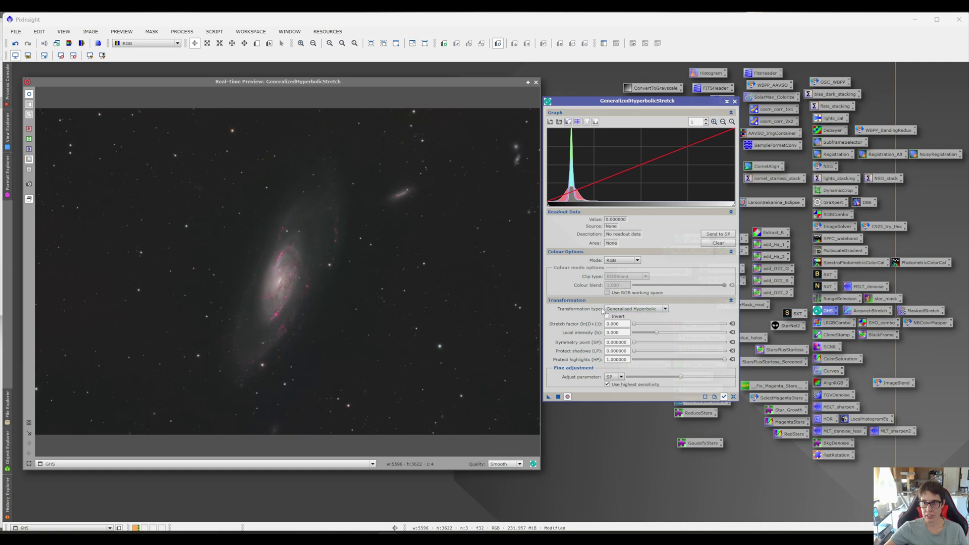
# Apply a Linear transformation with the blackpoint at 0.040000 to the GHS image and reset the parameters
pyautogui.click(656, 309)
pyautogui.click(646, 324)
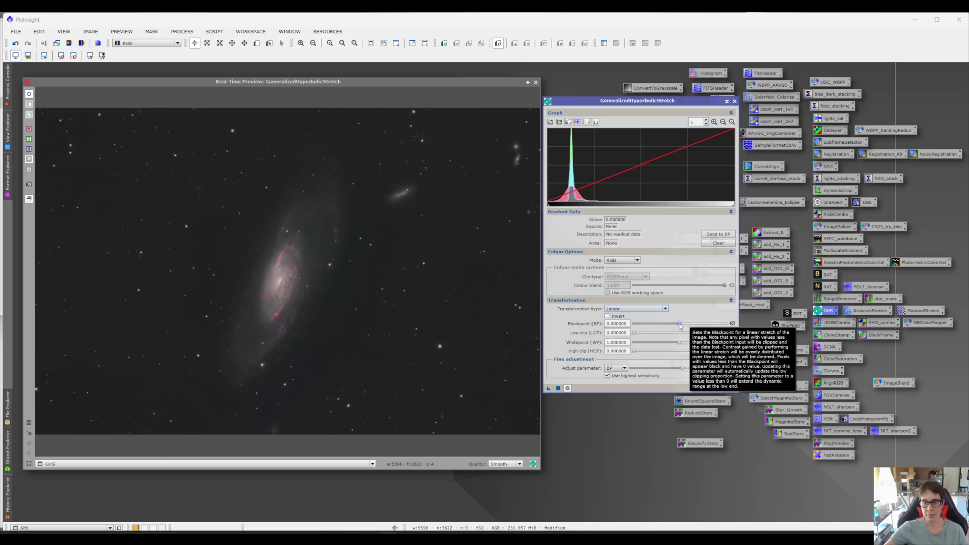
pyautogui.click(679, 325)
pyautogui.moveTo(680, 326); pyautogui.dragTo(682, 326)
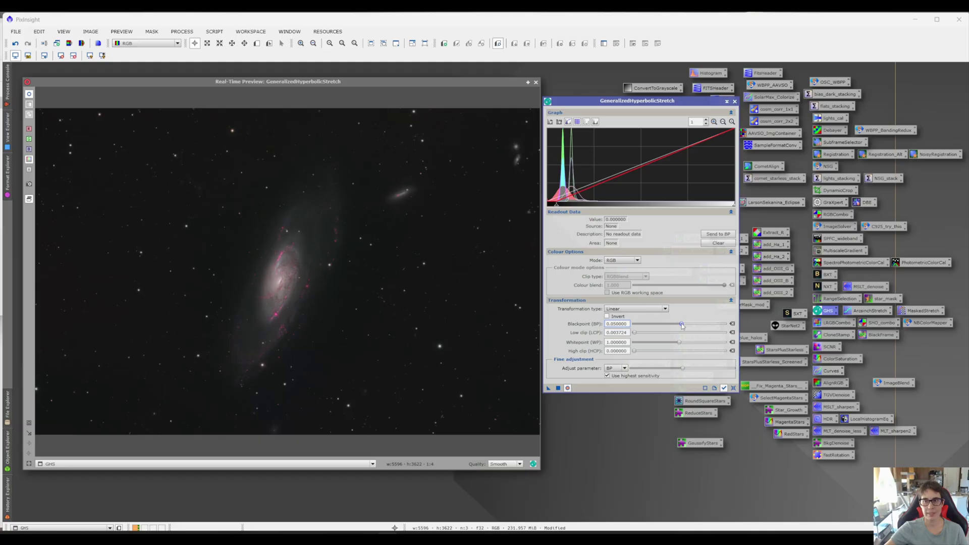
pyautogui.click(682, 325)
pyautogui.scroll(-1, 682, 326)
pyautogui.scroll(1, 682, 325)
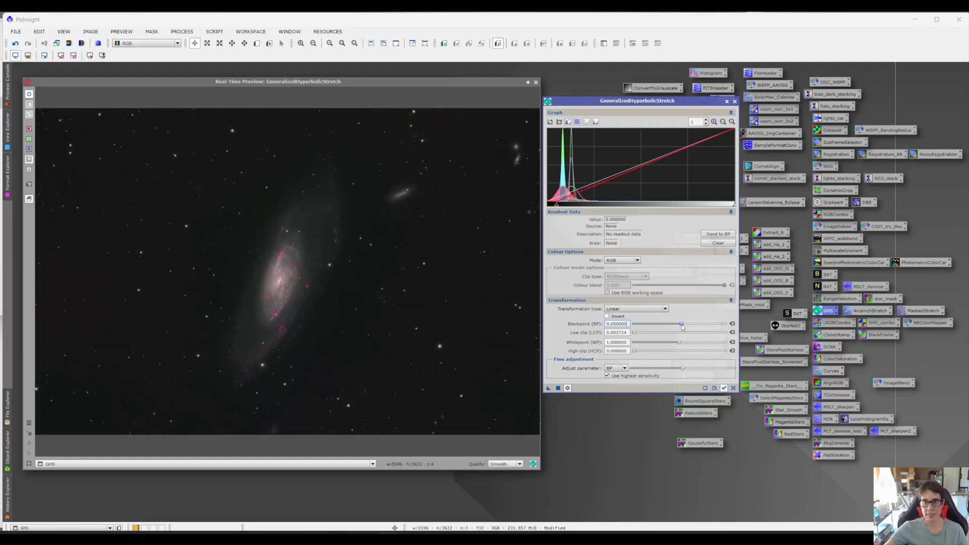
pyautogui.scroll(-1, 681, 326)
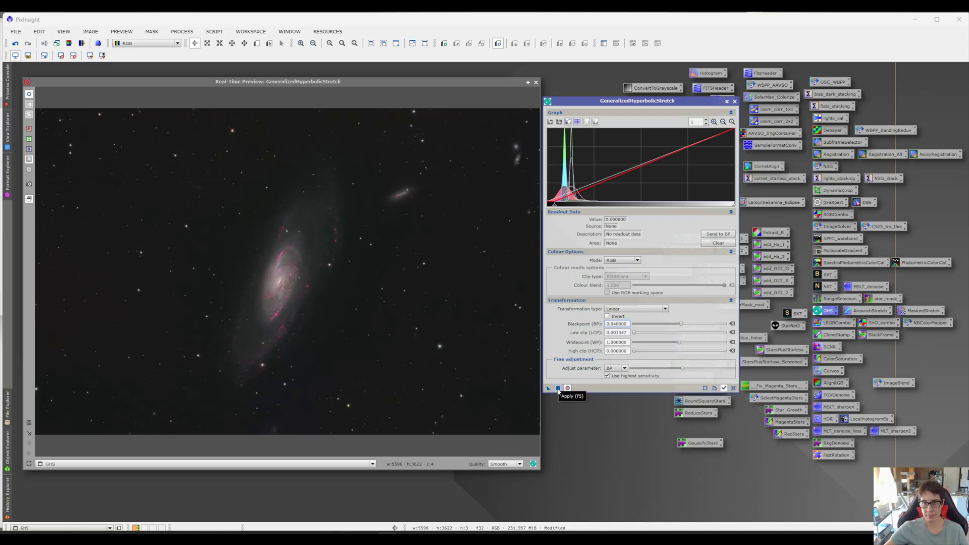
pyautogui.click(558, 388)
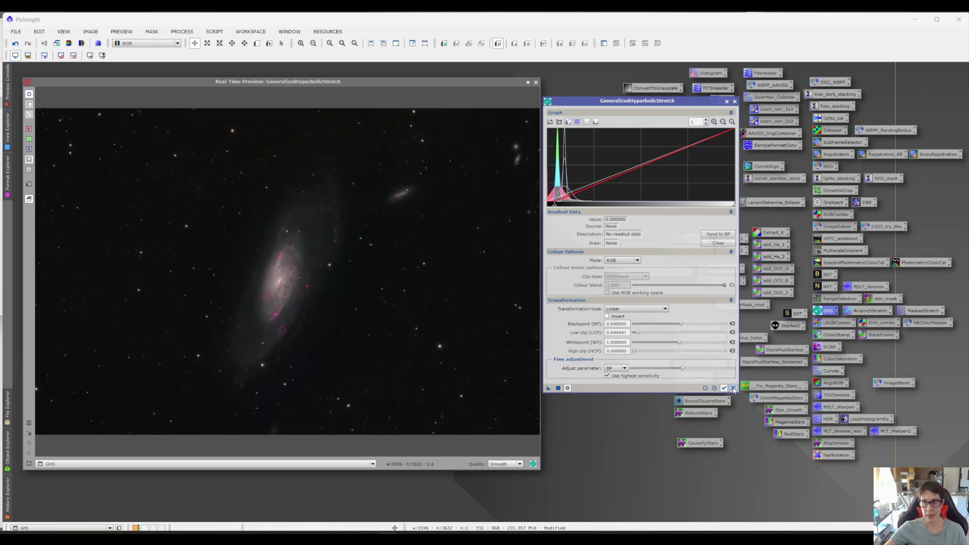
pyautogui.click(734, 387)
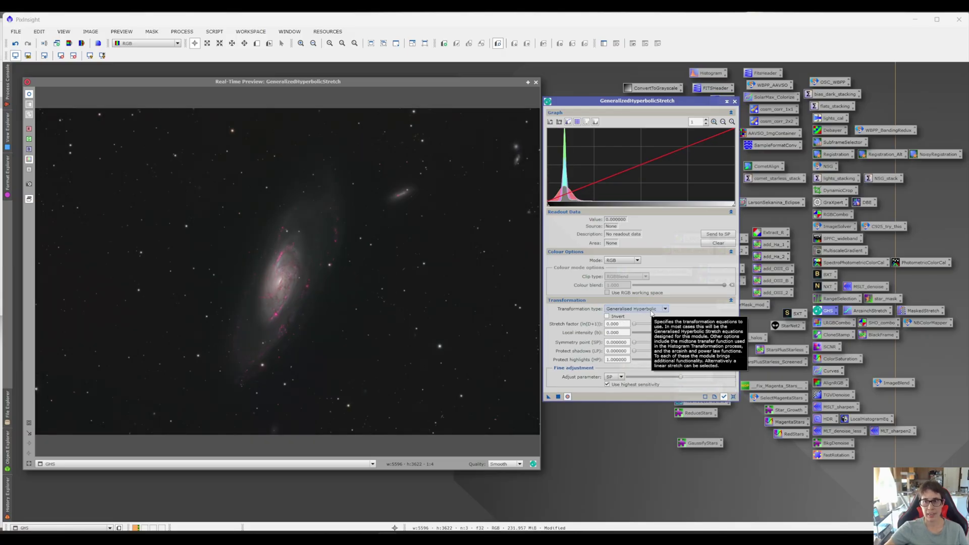
# Set the symmetry point to about 0.10 from the upper flank of the histogram peak and restore the full graph range
pyautogui.scroll(7, 705, 122)
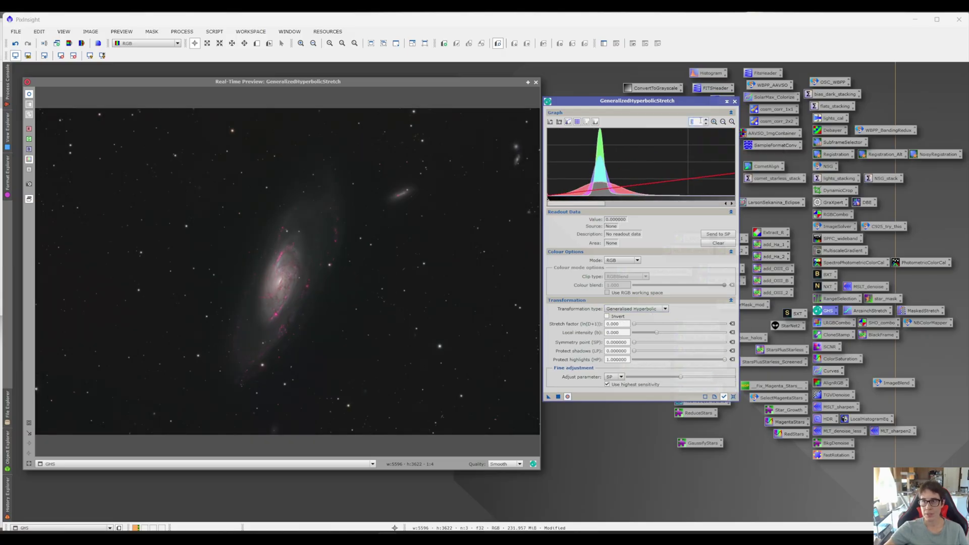
pyautogui.click(642, 194)
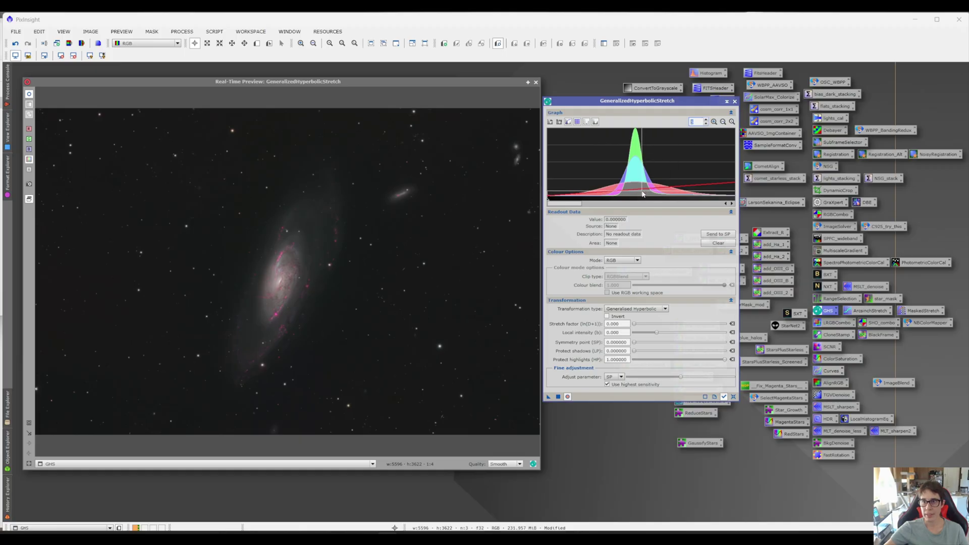
pyautogui.click(719, 235)
pyautogui.click(722, 122)
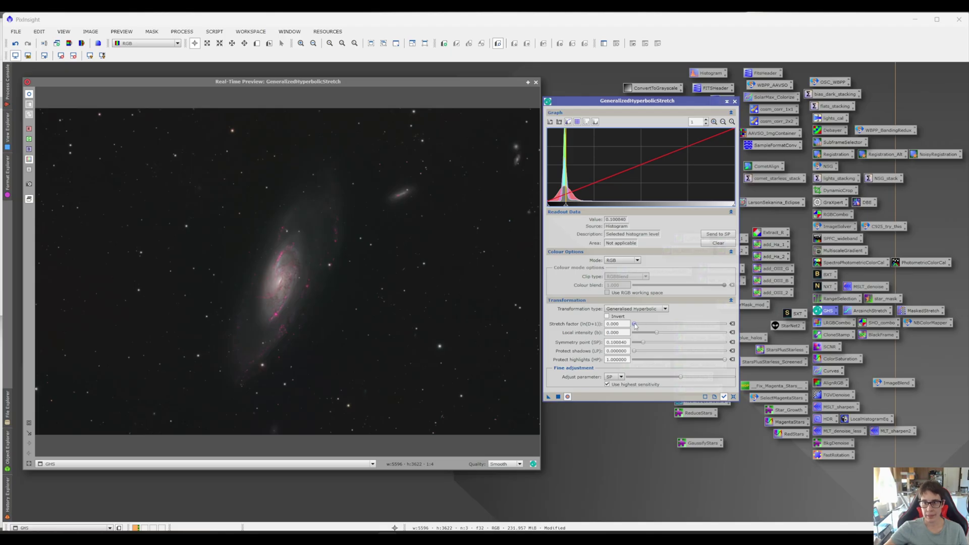
# Set the stretch factor to 1.160 and the local intensity to -0.700 for an RGB mode stretch
pyautogui.moveTo(634, 333)
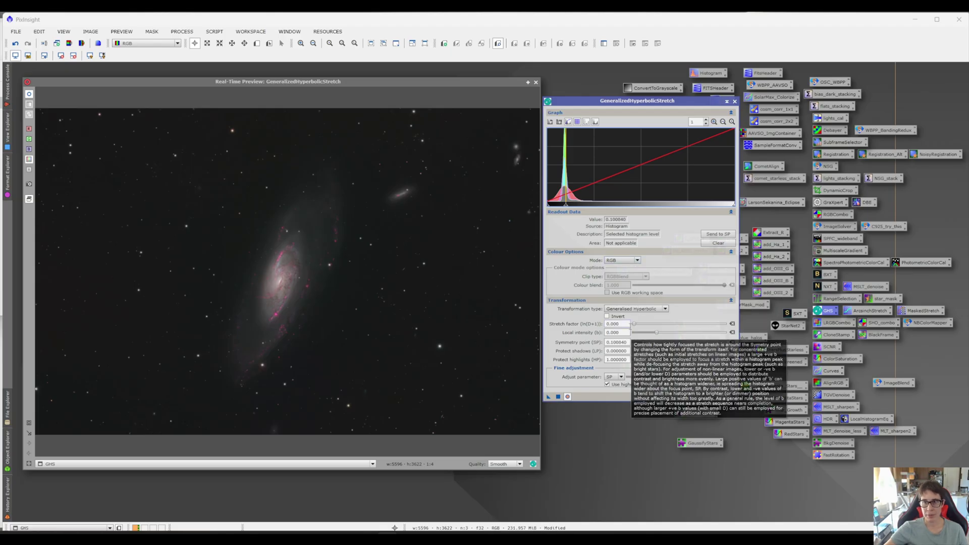
pyautogui.moveTo(635, 324); pyautogui.dragTo(642, 325)
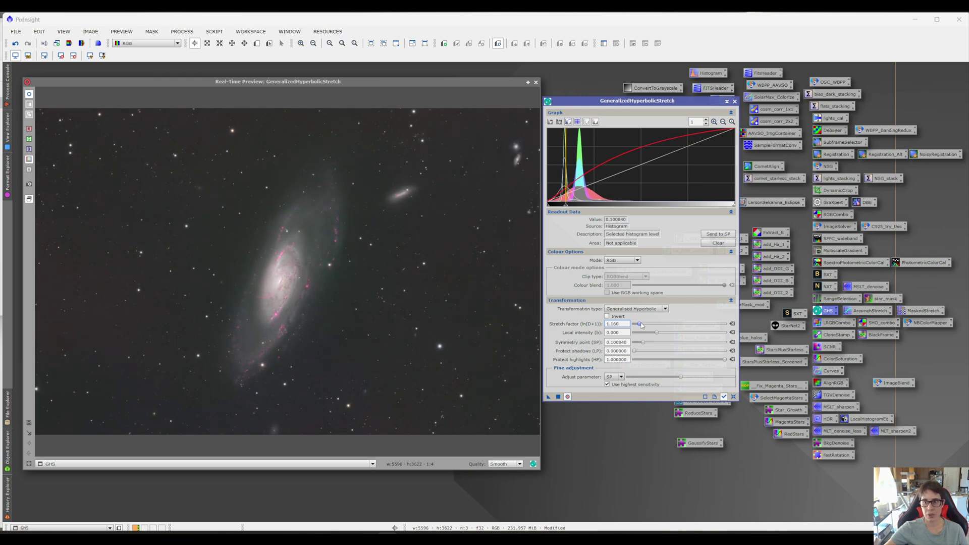
pyautogui.moveTo(657, 332); pyautogui.dragTo(654, 333)
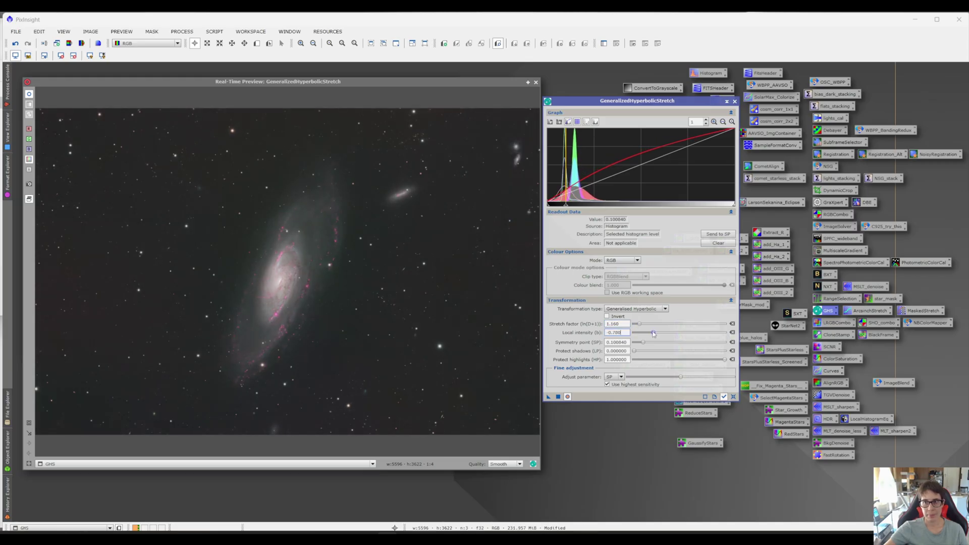
# Set highlight protection to 0.600000, apply the RGB mode stretch to the GHS image and reset the parameters
pyautogui.moveTo(725, 360); pyautogui.dragTo(688, 361)
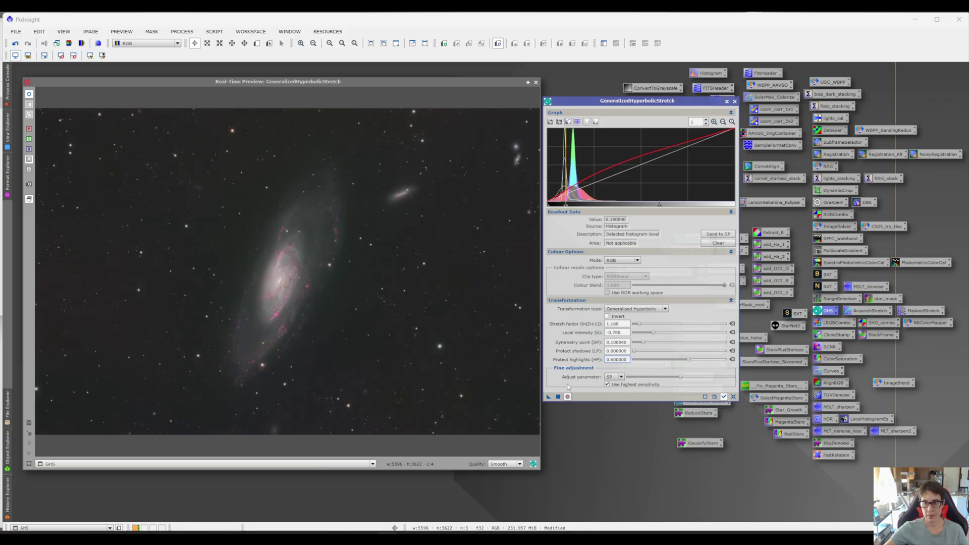
pyautogui.click(559, 396)
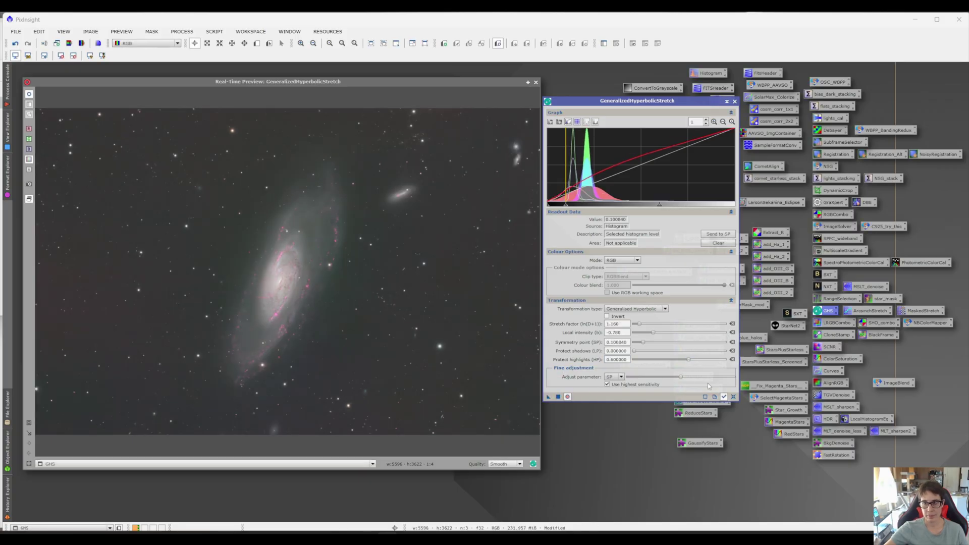
pyautogui.click(733, 397)
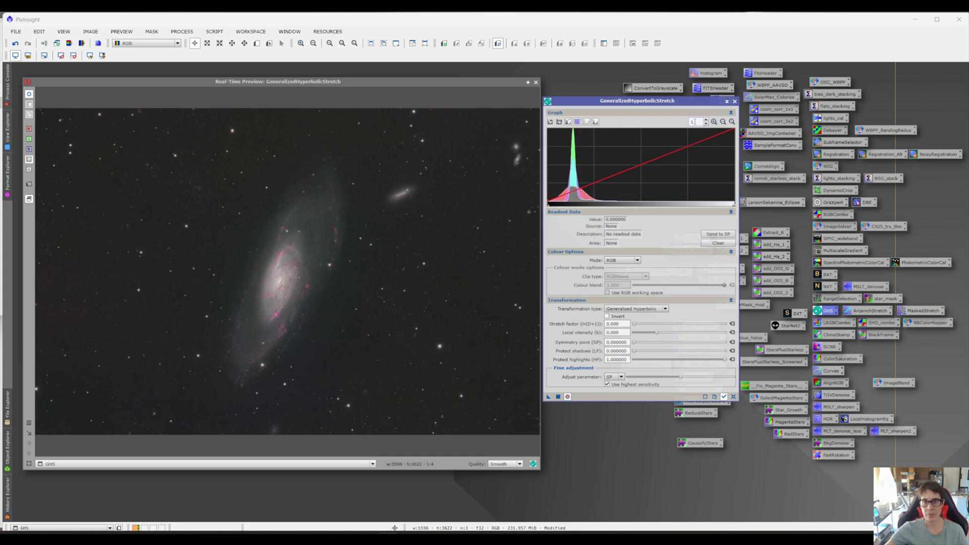
# Set the symmetry point to about 0.154 just above the histogram peak and restore the full graph range
pyautogui.scroll(2, 694, 121)
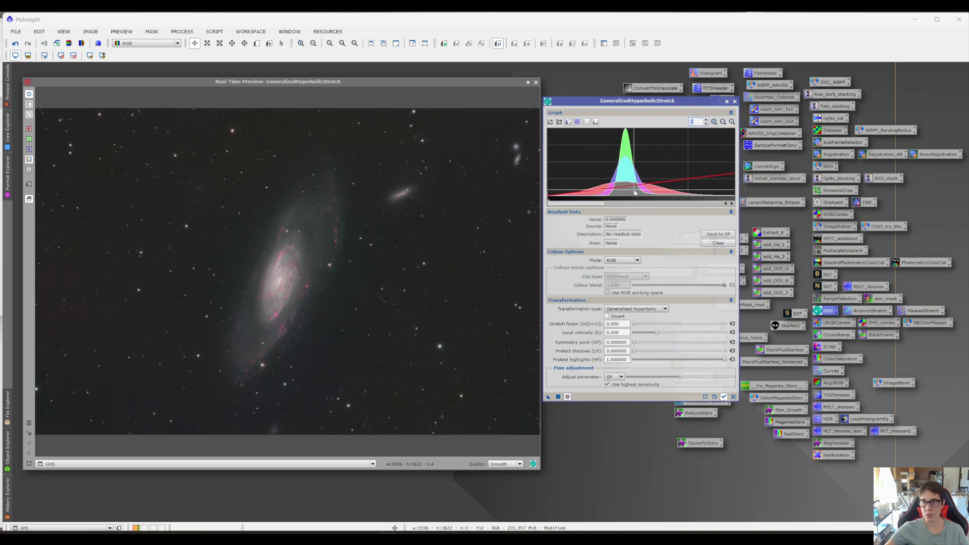
pyautogui.click(634, 192)
pyautogui.click(717, 233)
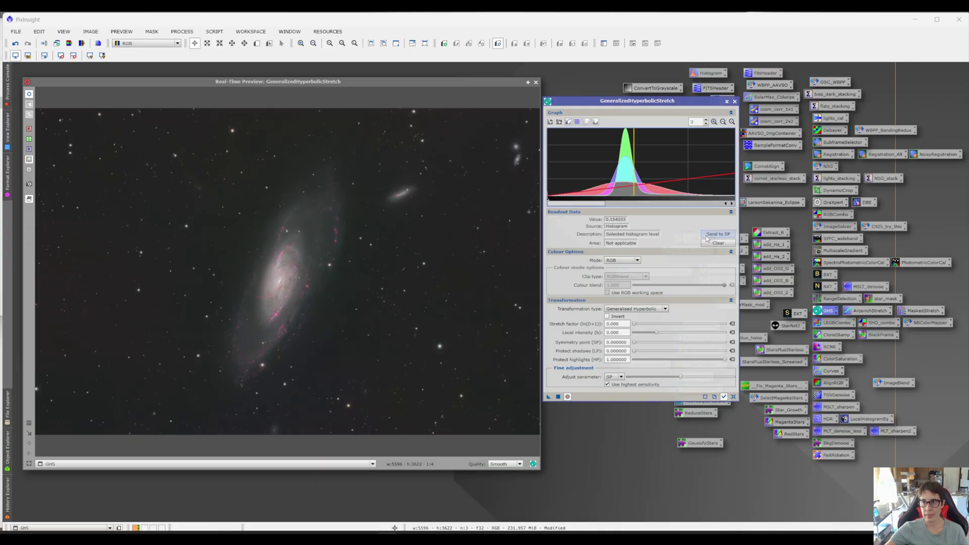
pyautogui.scroll(-2, 713, 158)
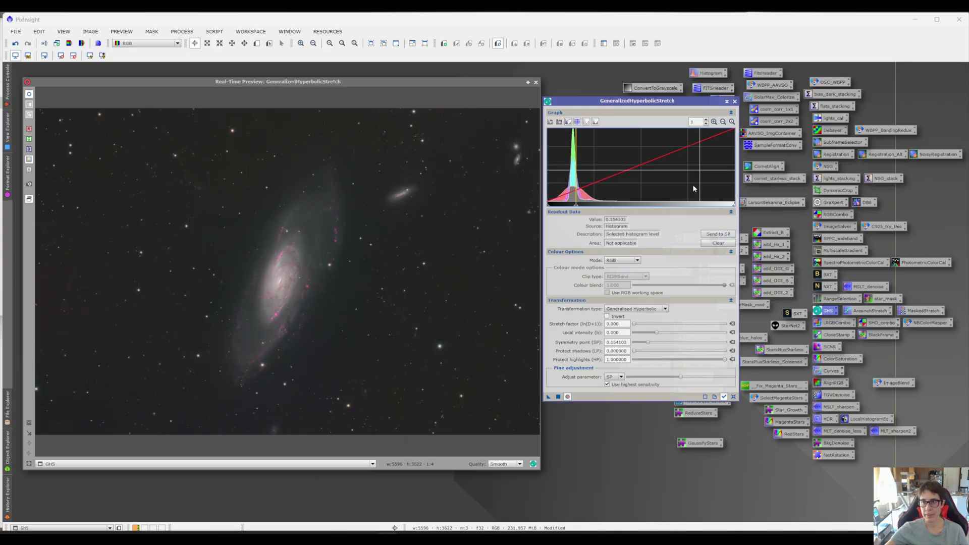
# Apply a mild stretch with a low stretch factor and negative local intensity to the GHS image, and reset the parameters
pyautogui.moveTo(634, 323); pyautogui.dragTo(638, 324)
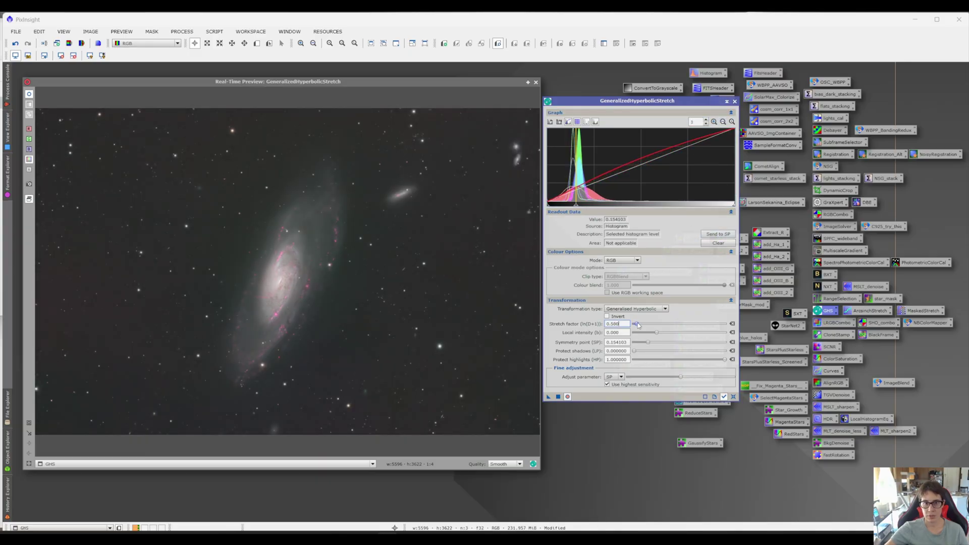
pyautogui.moveTo(638, 325); pyautogui.dragTo(649, 334)
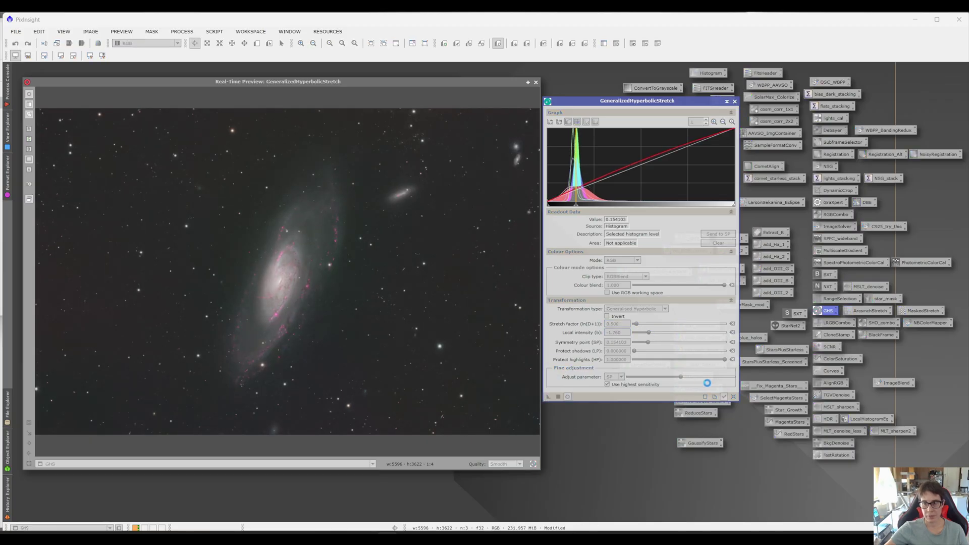
pyautogui.click(733, 395)
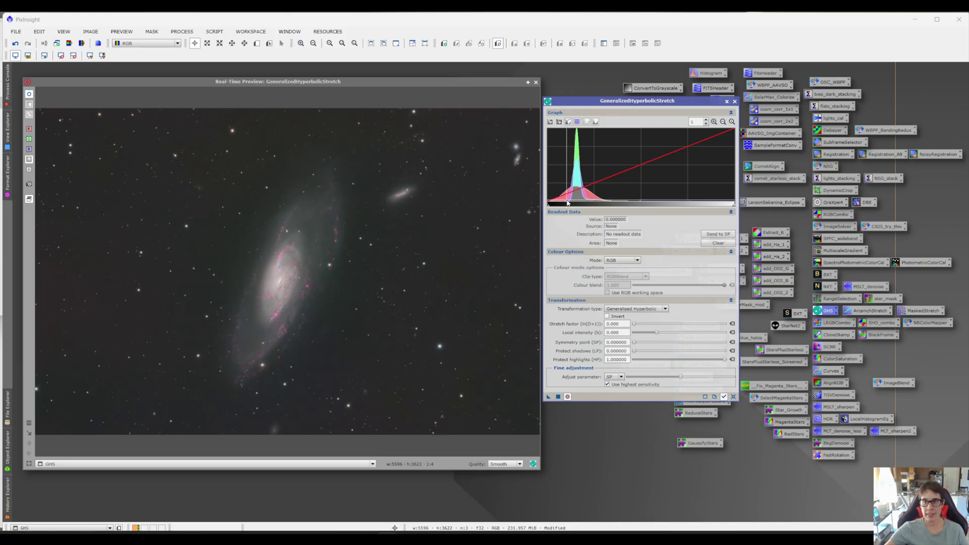
# Sample a histogram level below the peak, try a stretch factor of 0.740 in the preview and reset the parameters
pyautogui.moveTo(567, 202)
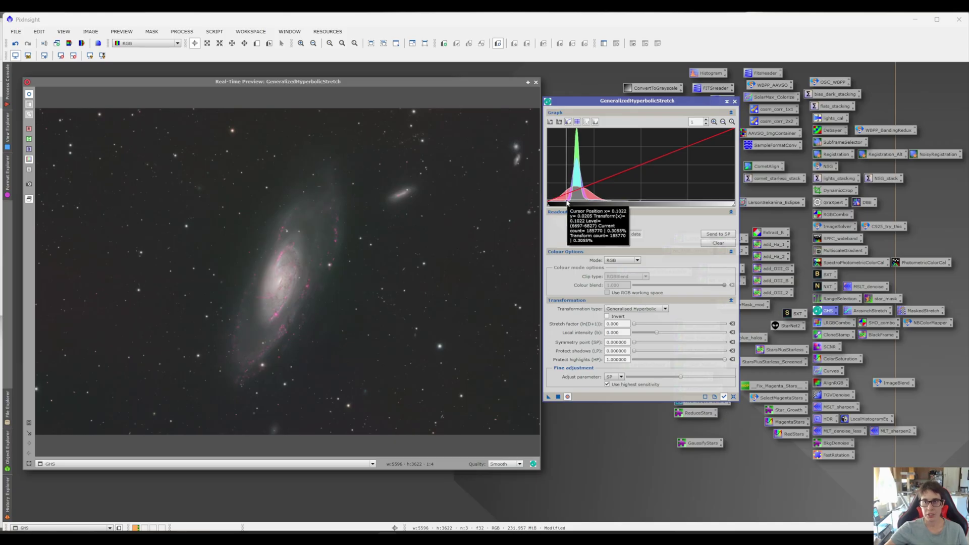
pyautogui.click(568, 202)
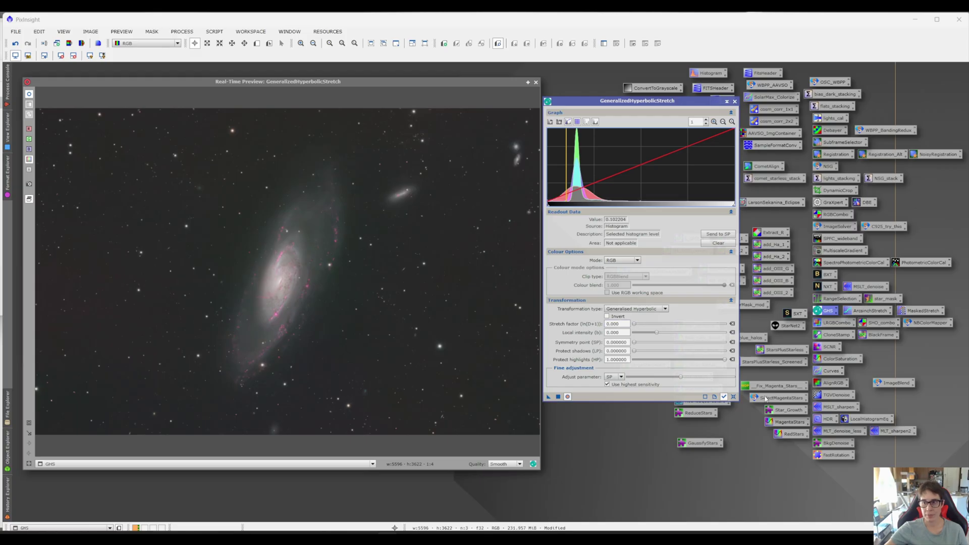
pyautogui.moveTo(634, 324); pyautogui.dragTo(637, 328)
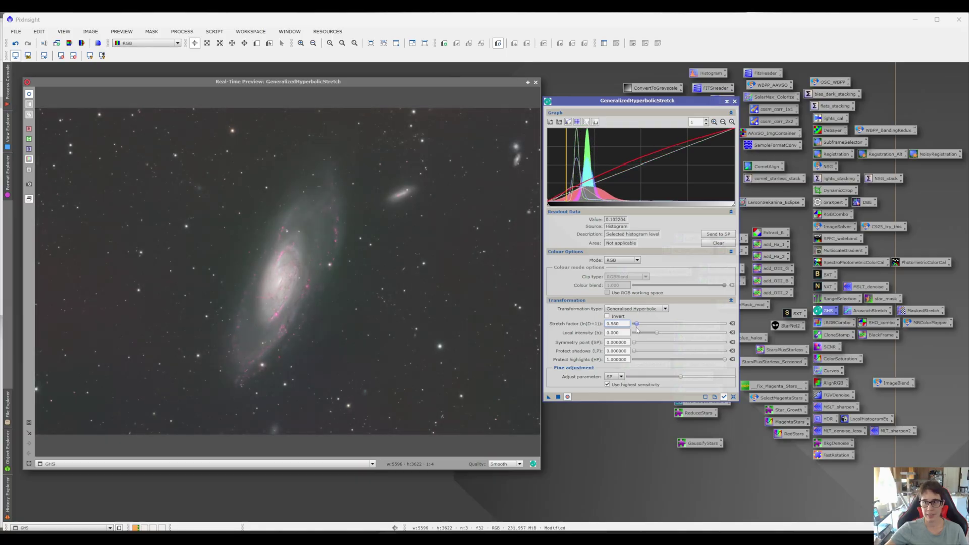
pyautogui.moveTo(637, 329); pyautogui.dragTo(638, 330)
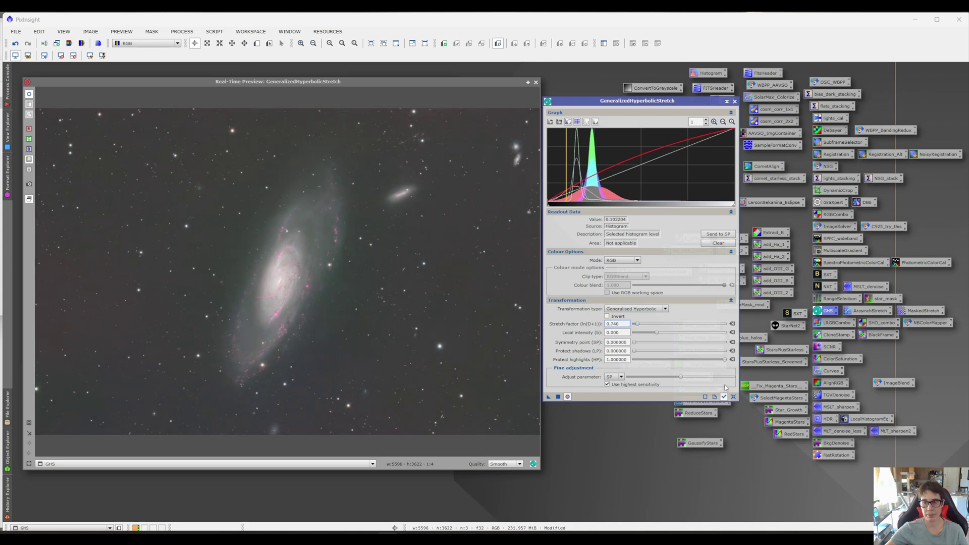
pyautogui.click(733, 397)
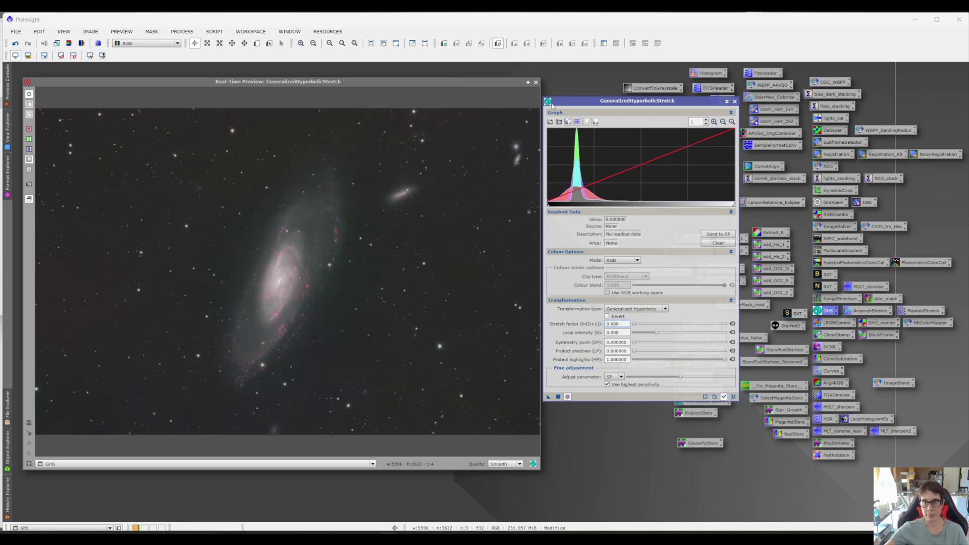
# Close the GeneralizedHyperbolicStretch tool and its preview, and open CurvesTransformation with a real-time preview of the GHS image
pyautogui.click(536, 83)
pyautogui.click(735, 101)
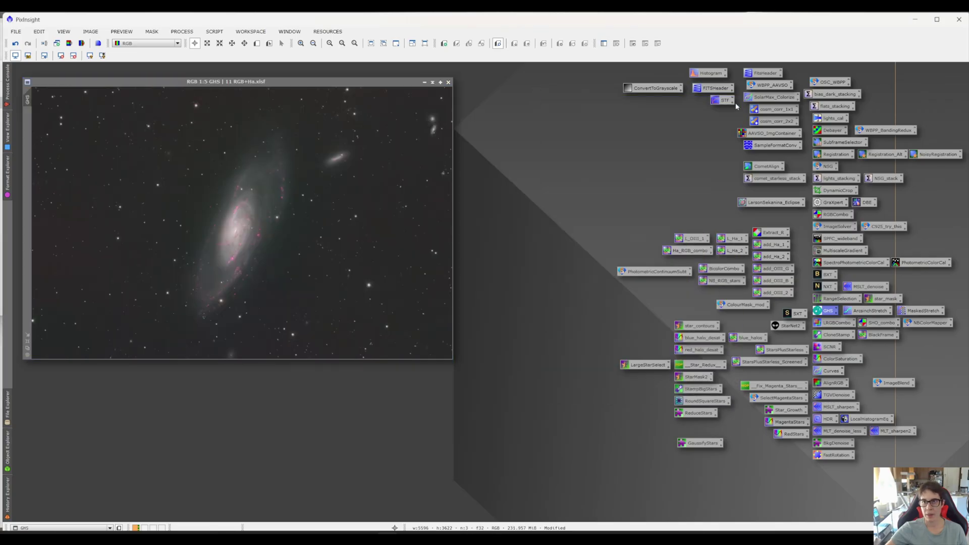
pyautogui.moveTo(342, 83); pyautogui.dragTo(362, 104)
pyautogui.doubleClick(830, 371)
pyautogui.click(554, 342)
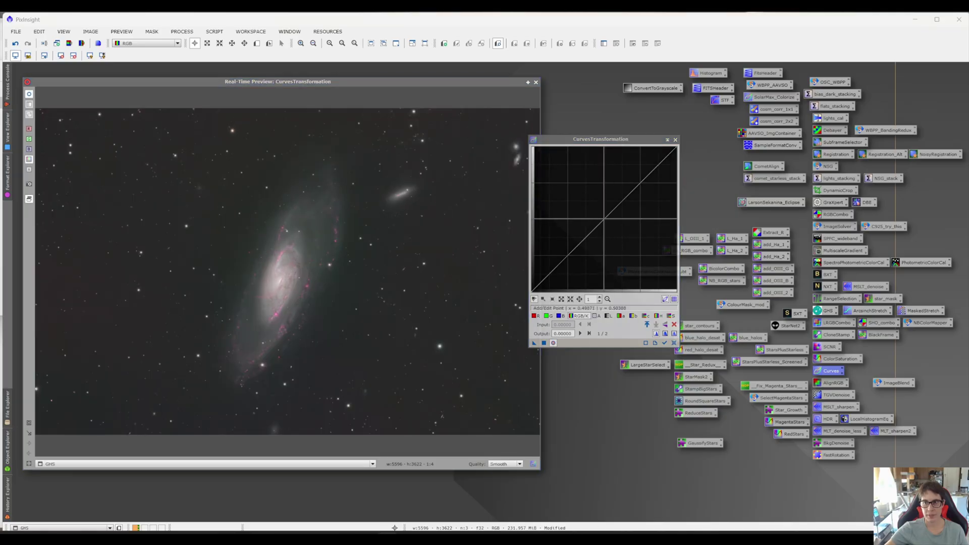
# Apply an RGB/K S-curve to the GHS image with points near 0.261→0.227, 0.463→0.501 and 0.718→0.801
pyautogui.click(603, 219)
pyautogui.moveTo(603, 219); pyautogui.dragTo(600, 218)
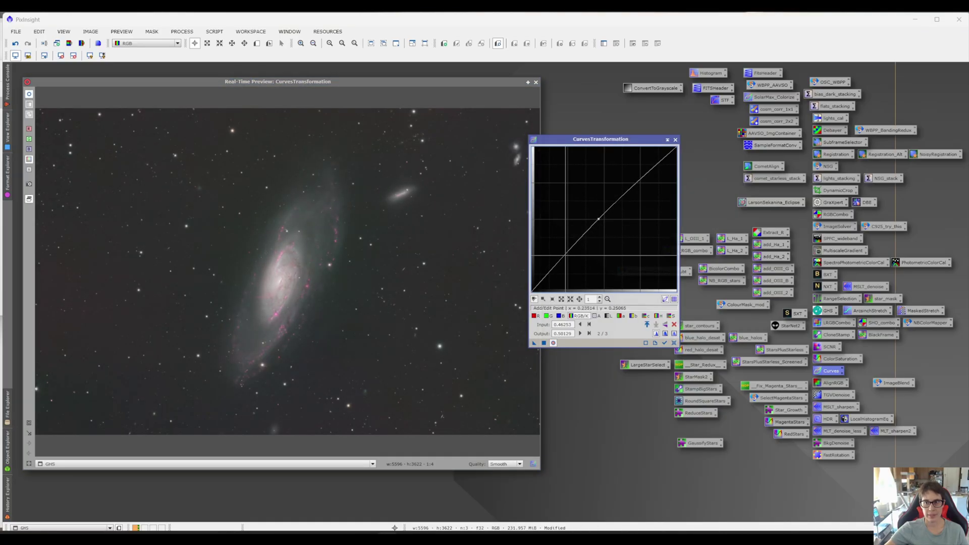
pyautogui.moveTo(565, 255); pyautogui.dragTo(569, 258)
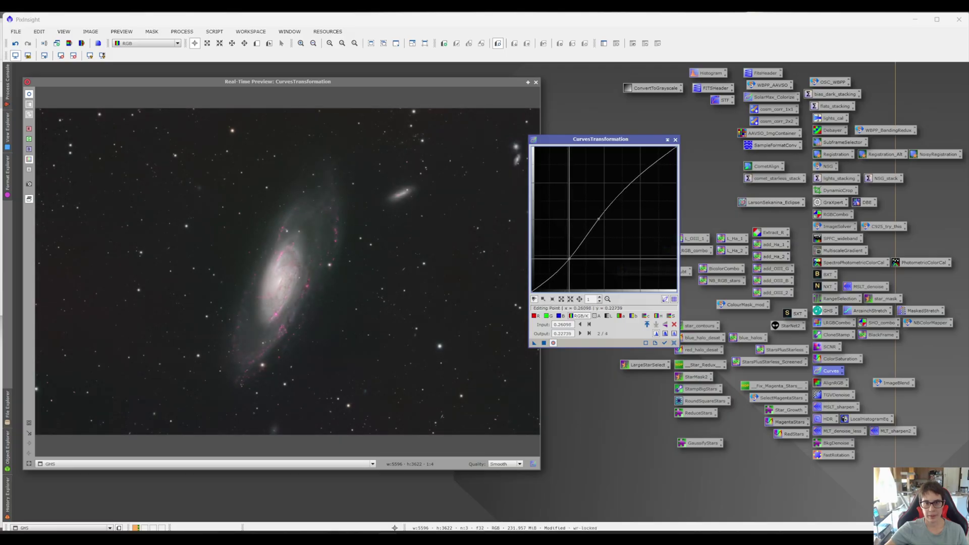
pyautogui.moveTo(640, 178); pyautogui.dragTo(636, 176)
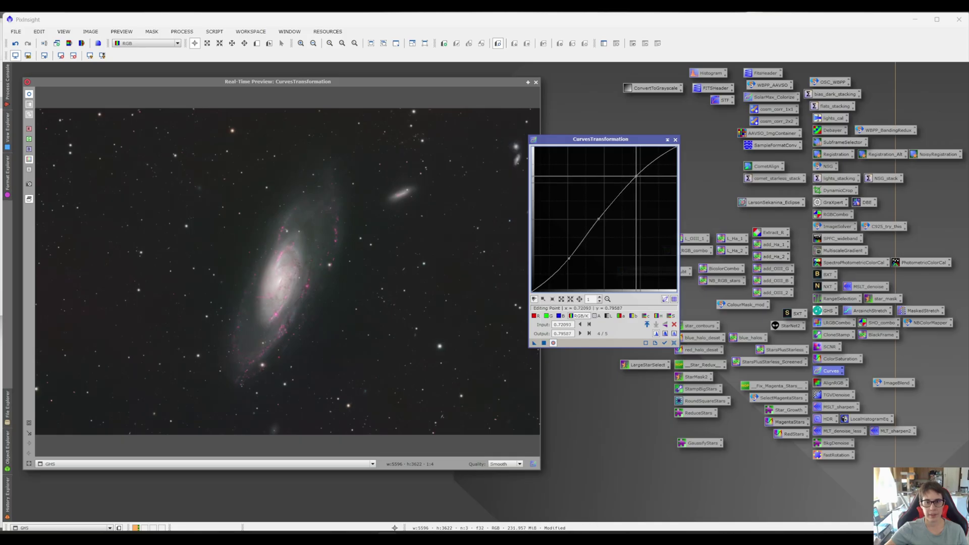
pyautogui.moveTo(637, 176); pyautogui.dragTo(636, 175)
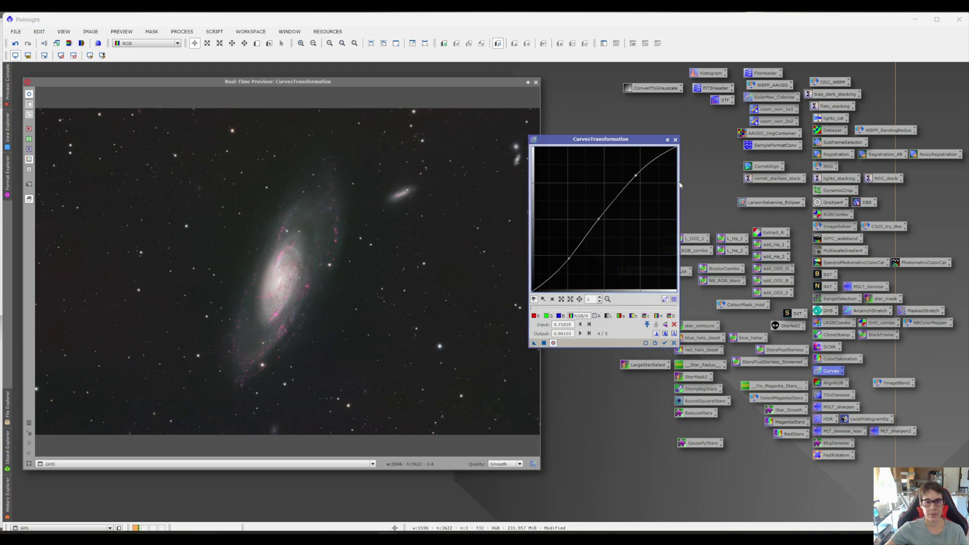
pyautogui.click(544, 343)
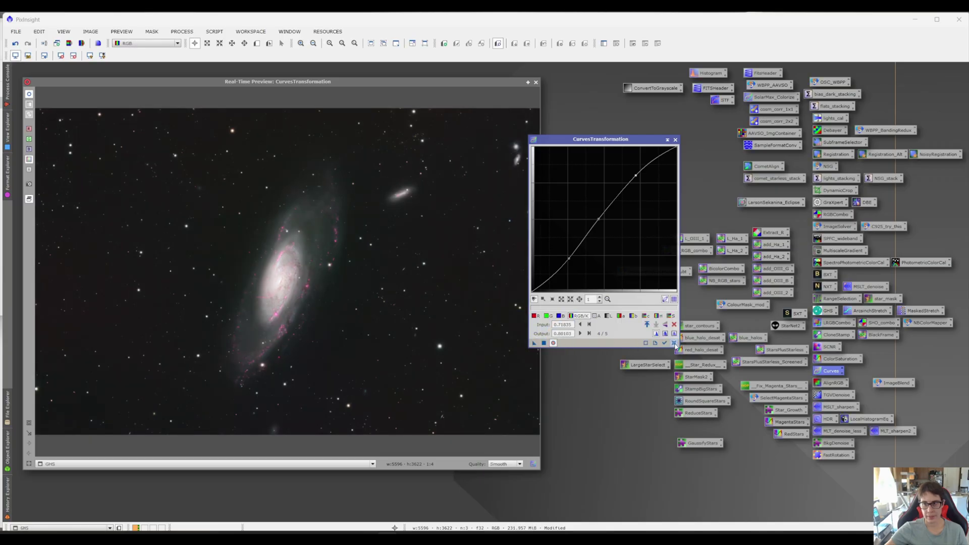
# Raise the CIE c* curve's midpoint from input 0.465 to output 0.540, and close CurvesTransformation and its preview
pyautogui.click(646, 316)
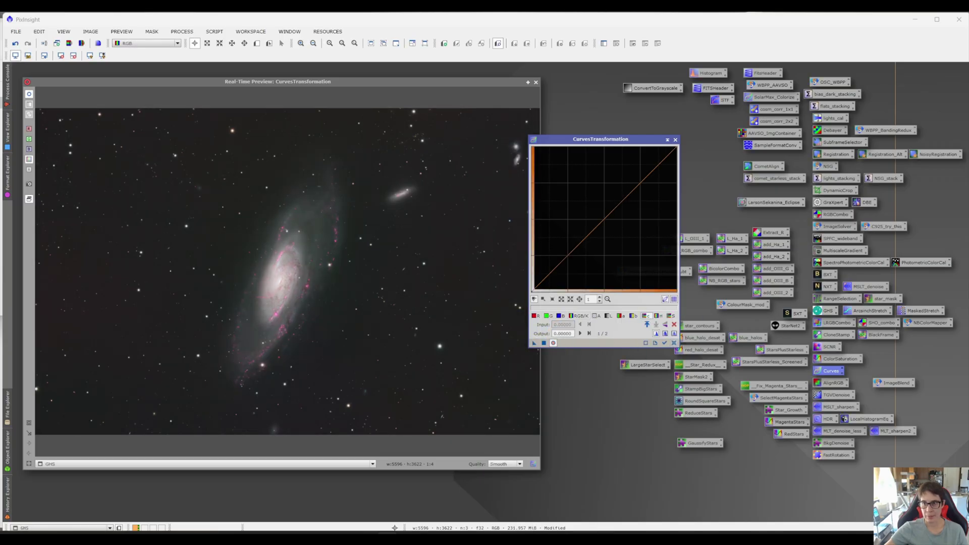
pyautogui.moveTo(605, 225); pyautogui.dragTo(599, 212)
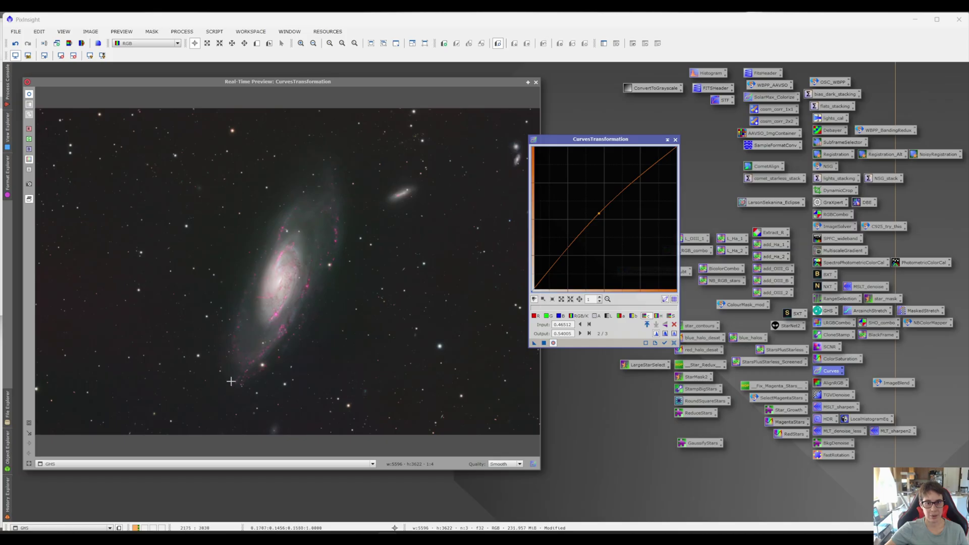
pyautogui.click(676, 140)
pyautogui.click(537, 82)
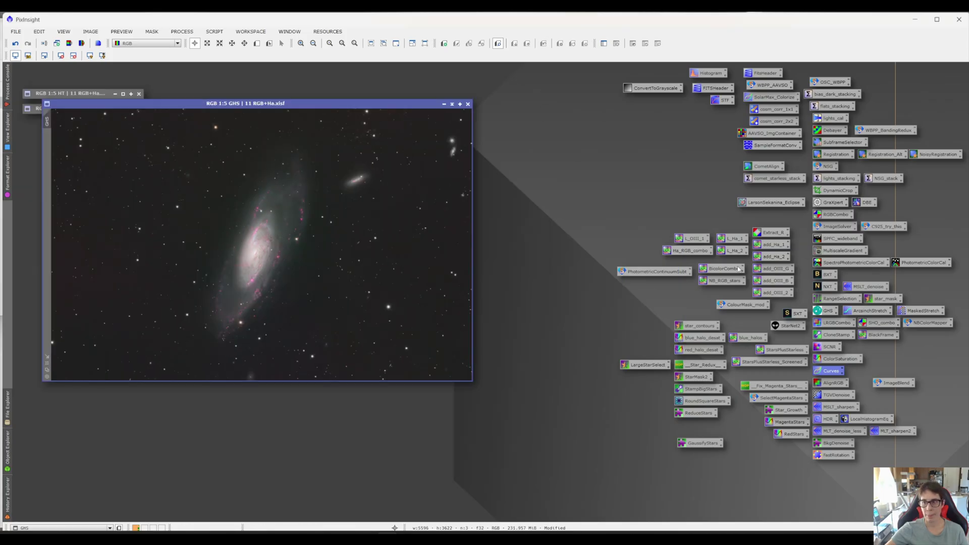
# Sample background and galaxy levels with GeneralizedHyperbolicStretch open, send 0.116953 to the symmetry point, and close the tool unapplied
pyautogui.doubleClick(827, 311)
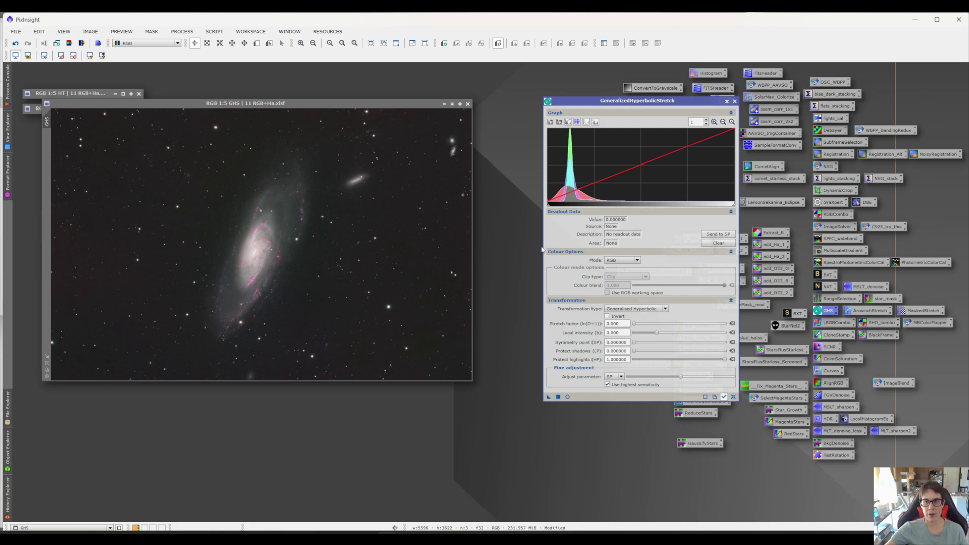
pyautogui.click(389, 252)
pyautogui.moveTo(390, 252); pyautogui.dragTo(375, 248)
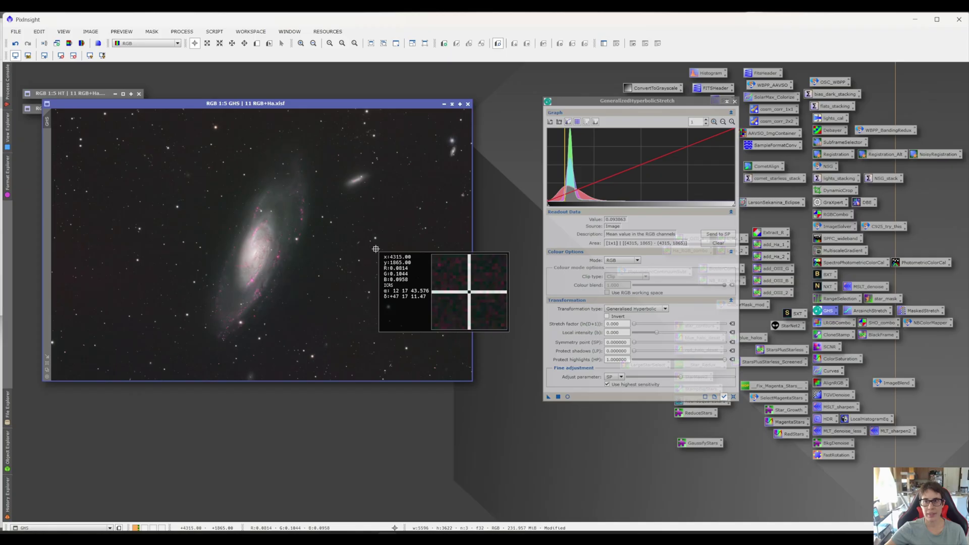
pyautogui.moveTo(375, 249); pyautogui.dragTo(379, 248)
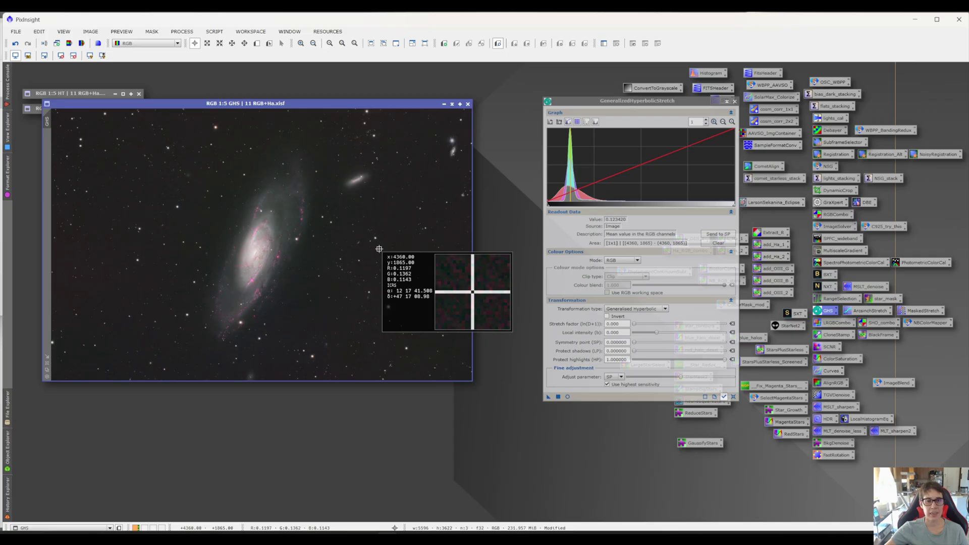
pyautogui.moveTo(379, 249); pyautogui.dragTo(379, 249)
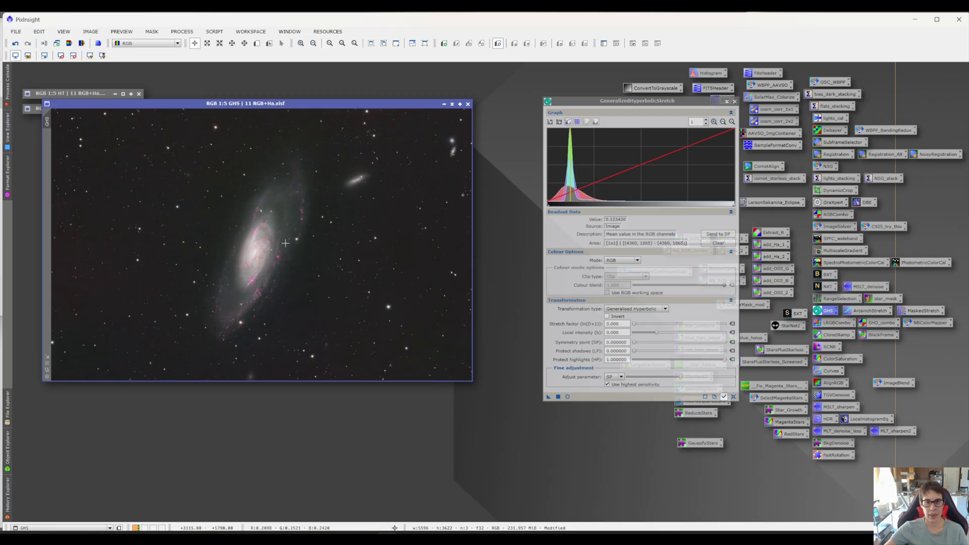
pyautogui.moveTo(279, 223)
pyautogui.mouseDown()
pyautogui.moveTo(295, 210)
pyautogui.moveTo(256, 255)
pyautogui.mouseUp()
pyautogui.moveTo(325, 234); pyautogui.dragTo(327, 236)
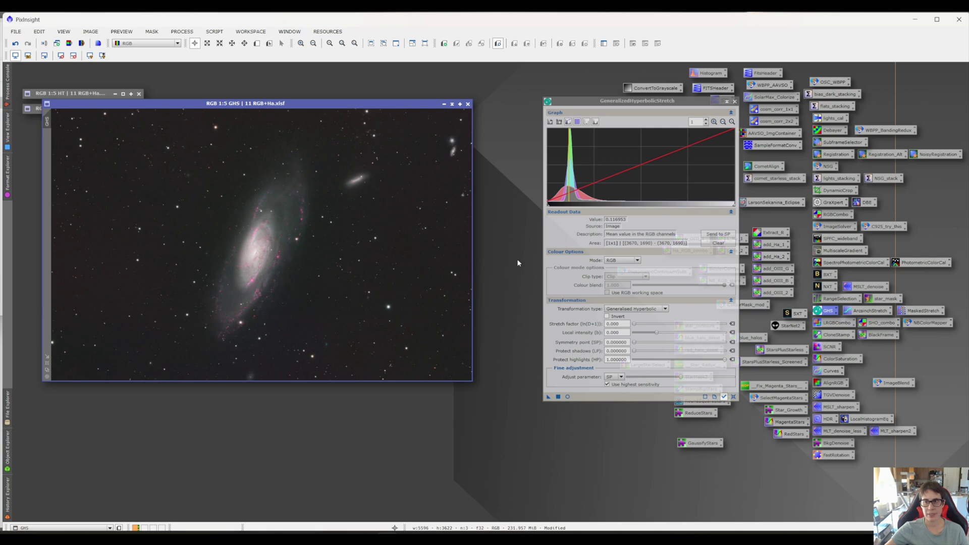
pyautogui.click(721, 235)
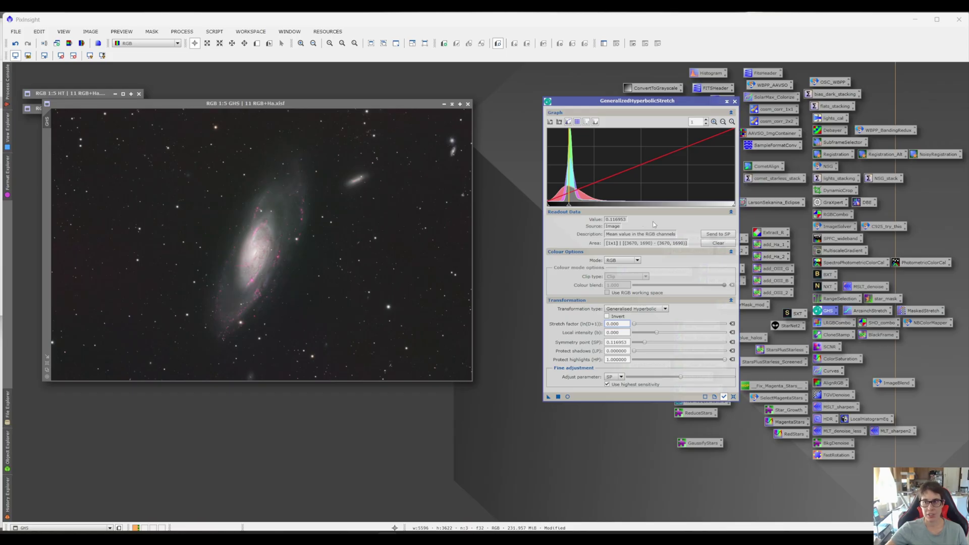
pyautogui.click(734, 102)
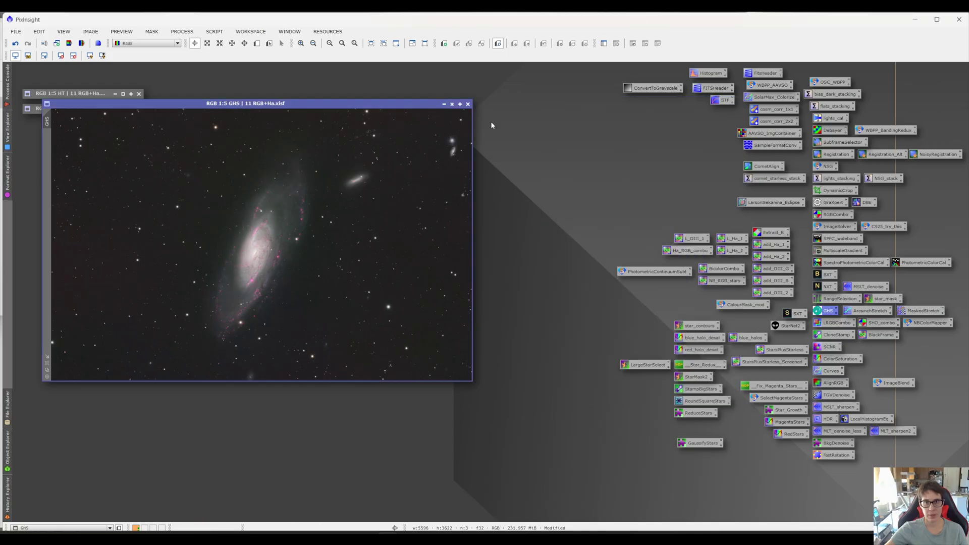
# Collapse the GHS image and restore the linear HT image, checking it briefly with a screen autostretch
pyautogui.click(451, 104)
pyautogui.doubleClick(75, 93)
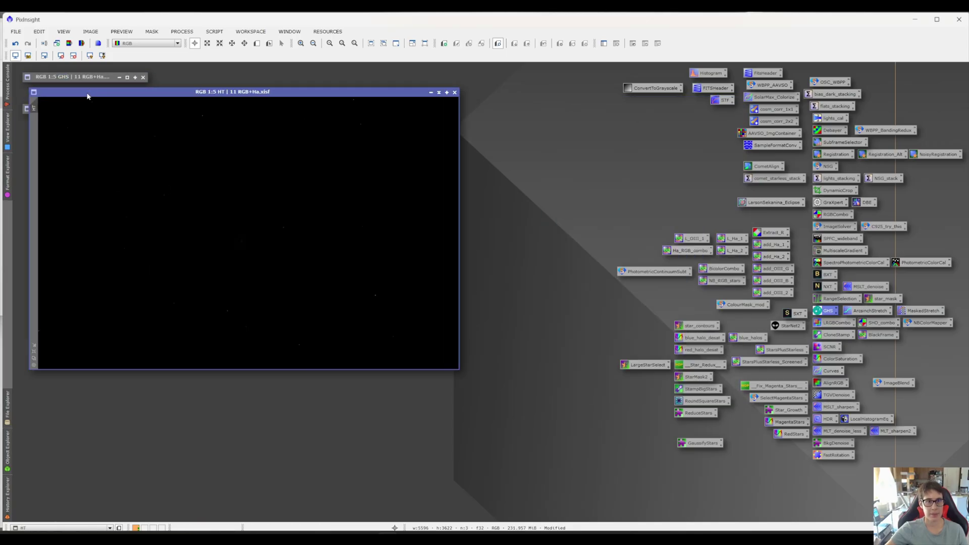
pyautogui.click(89, 56)
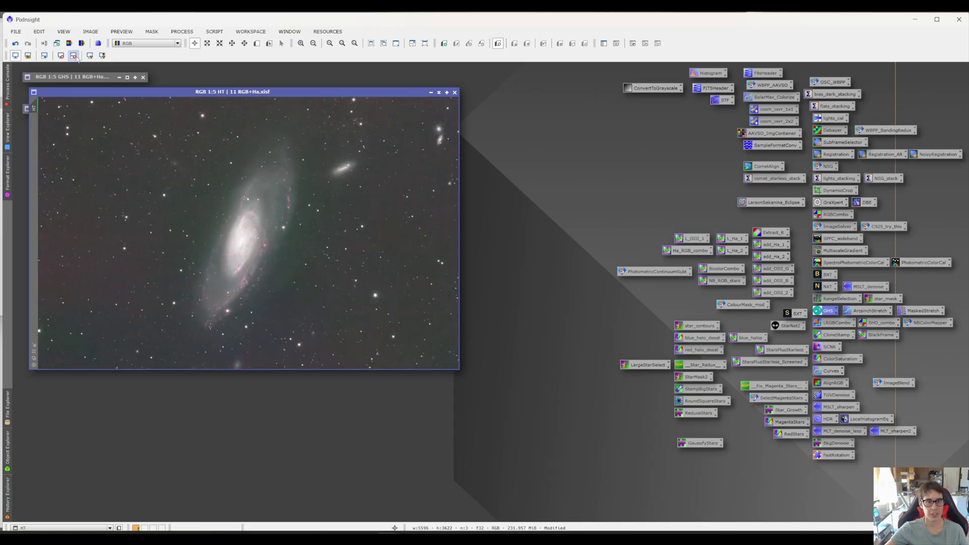
pyautogui.click(74, 56)
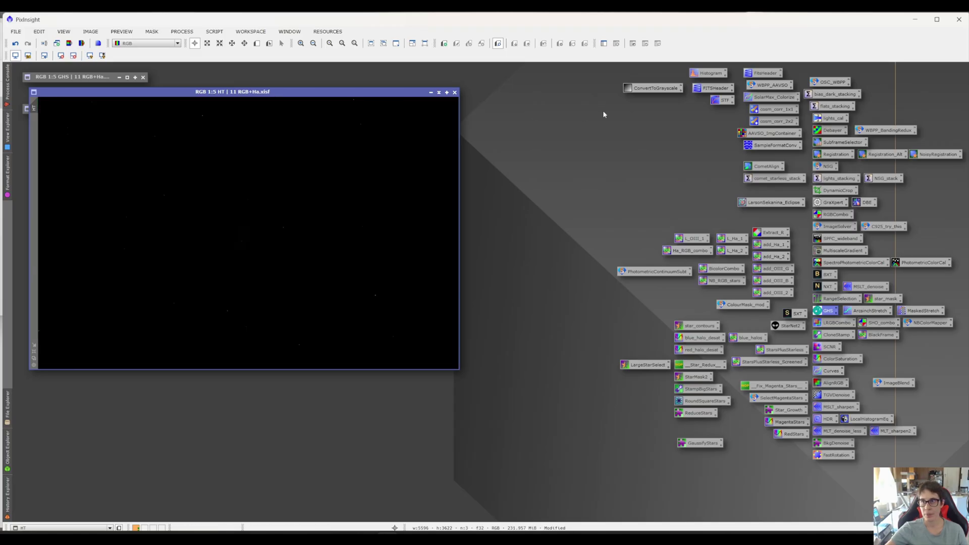
# Open HistogramTransformation beside the HT image and inspect the shadow end of its histogram
pyautogui.click(707, 76)
pyautogui.doubleClick(706, 77)
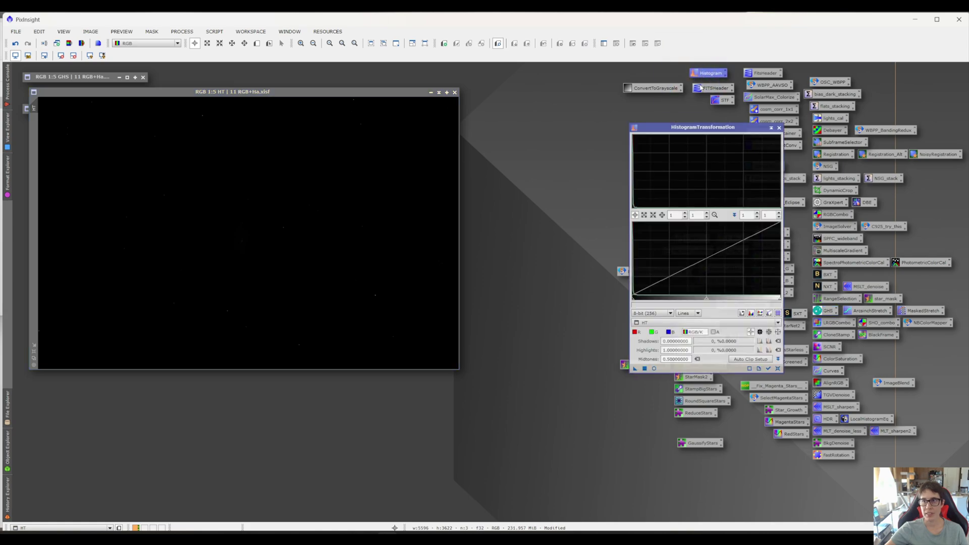
pyautogui.moveTo(671, 132); pyautogui.dragTo(539, 106)
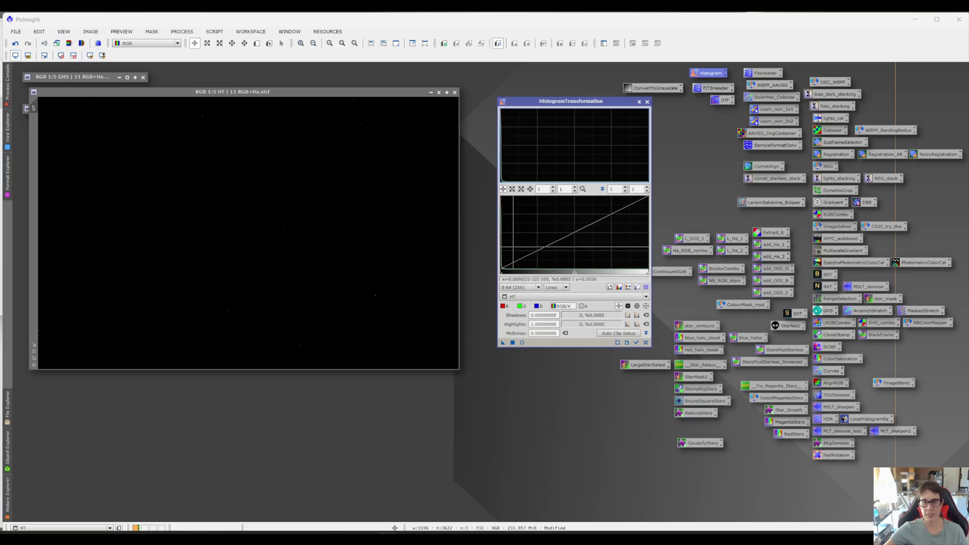
pyautogui.scroll(1, 546, 189)
pyautogui.scroll(6, 546, 189)
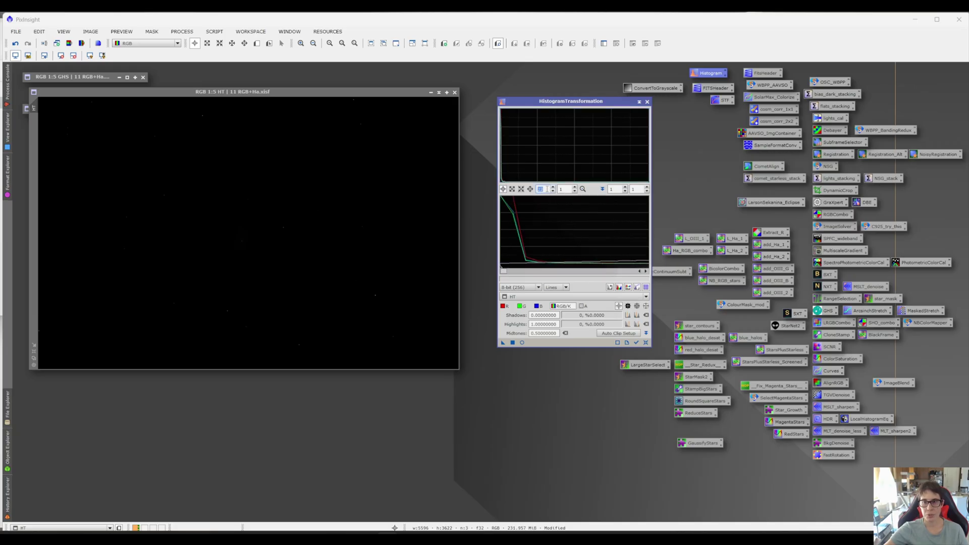
pyautogui.scroll(-7, 547, 190)
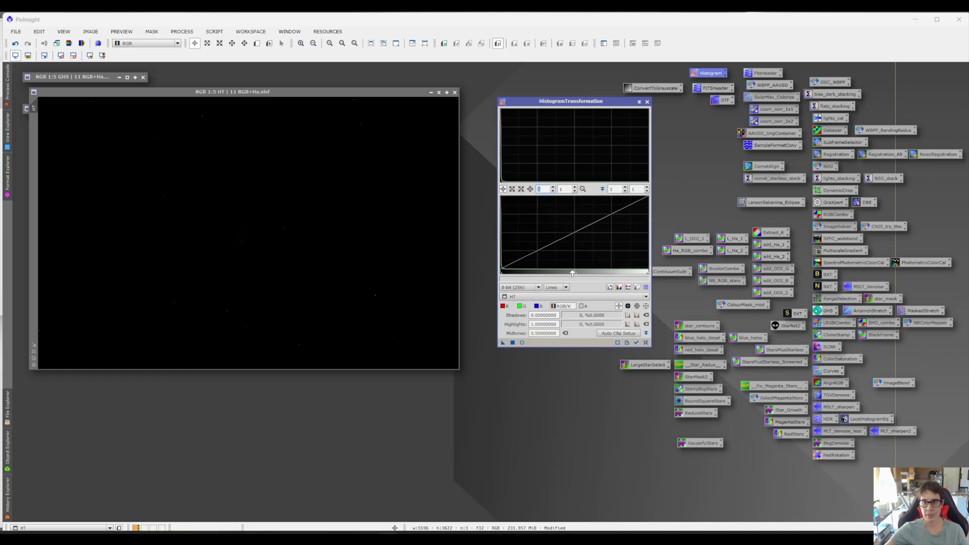
# Apply a first histogram stretch to the HT image with midtones at about 0.0177 using the real-time preview, and reset the parameters
pyautogui.click(574, 273)
pyautogui.click(521, 343)
pyautogui.moveTo(576, 276); pyautogui.dragTo(501, 273)
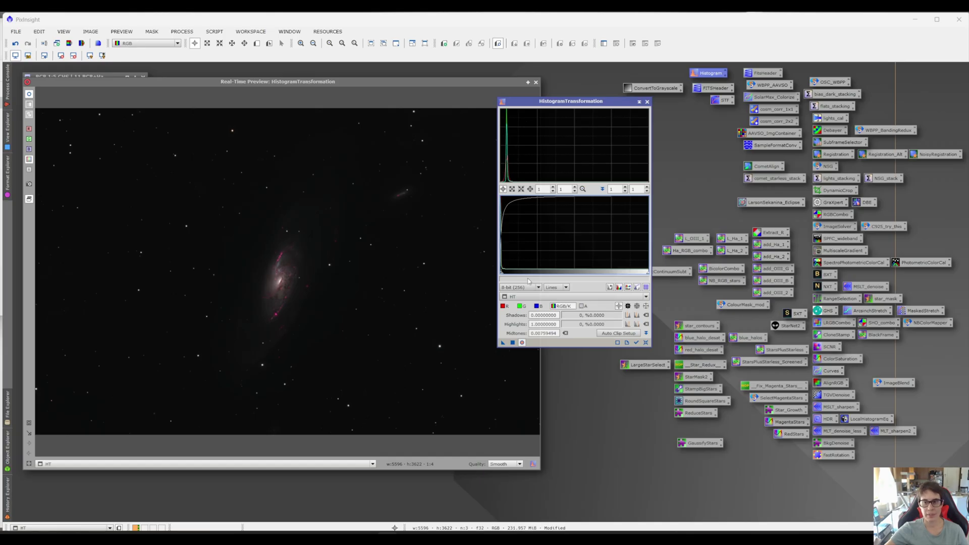
pyautogui.moveTo(501, 273); pyautogui.dragTo(503, 270)
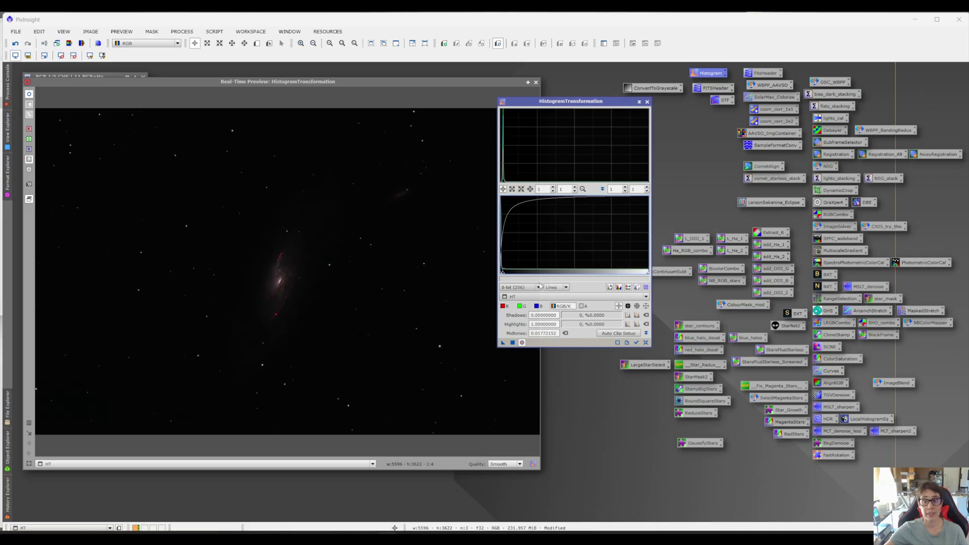
pyautogui.click(512, 343)
pyautogui.click(645, 343)
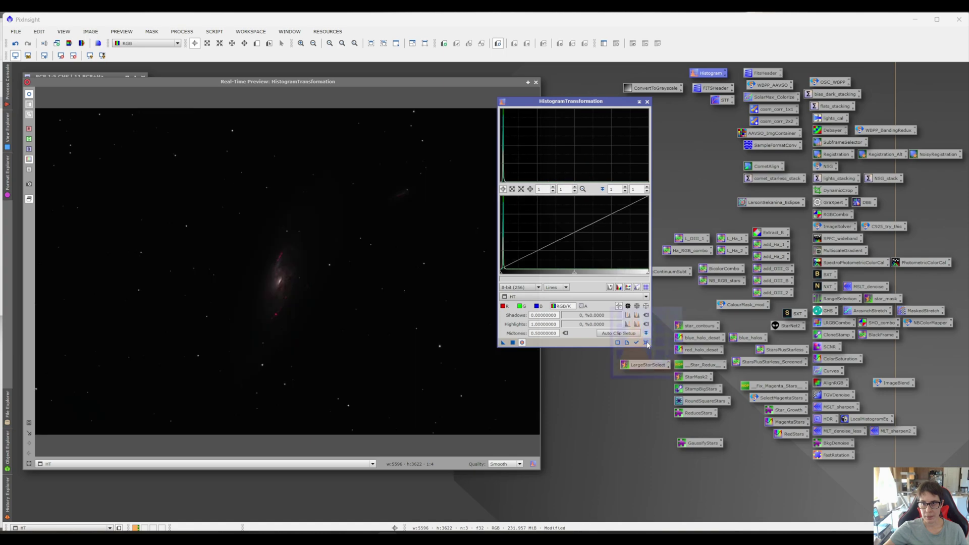
# Apply another histogram stretch to the HT image with midtones at about 0.177, and reset the parameters
pyautogui.moveTo(575, 274); pyautogui.dragTo(525, 271)
pyautogui.moveTo(648, 274)
pyautogui.mouseDown()
pyautogui.moveTo(598, 272)
pyautogui.moveTo(654, 276)
pyautogui.mouseUp()
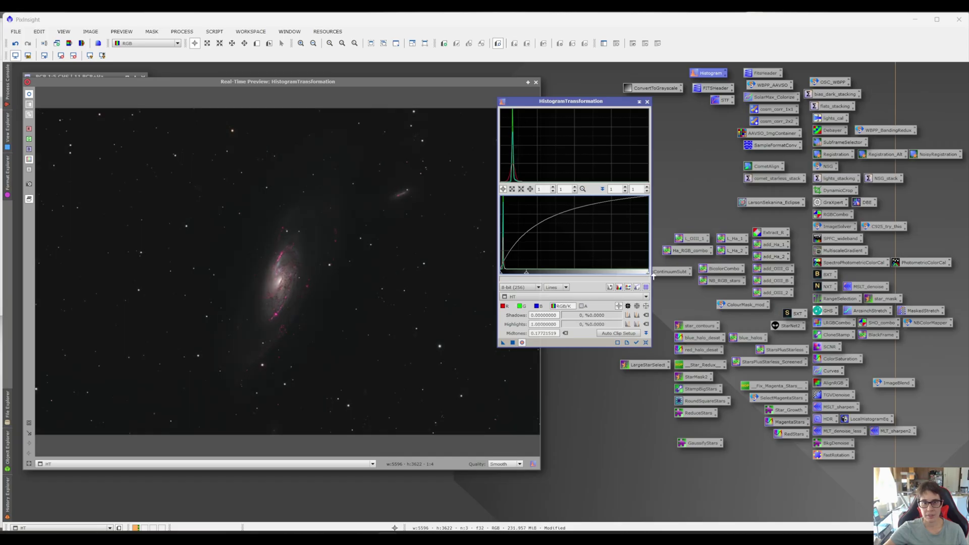
pyautogui.click(513, 343)
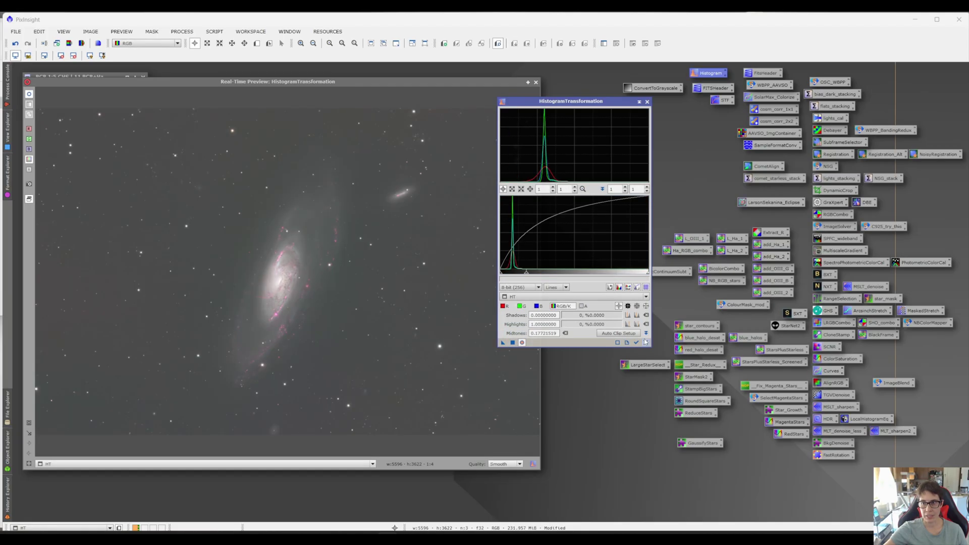
pyautogui.click(646, 342)
# Apply a gentler histogram stretch to the HT image with midtones at about 0.329, and reset the parameters
pyautogui.moveTo(575, 274); pyautogui.dragTo(550, 273)
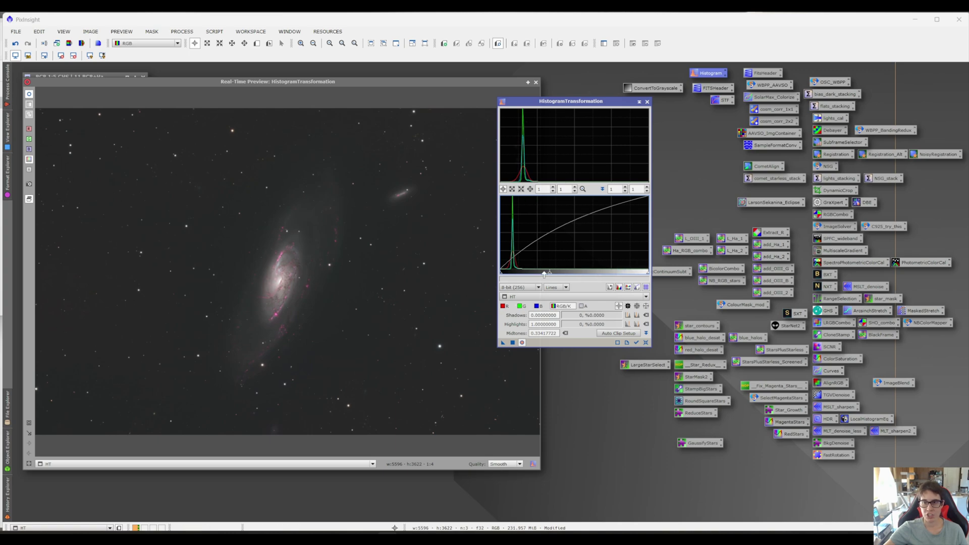
pyautogui.moveTo(545, 275); pyautogui.dragTo(549, 275)
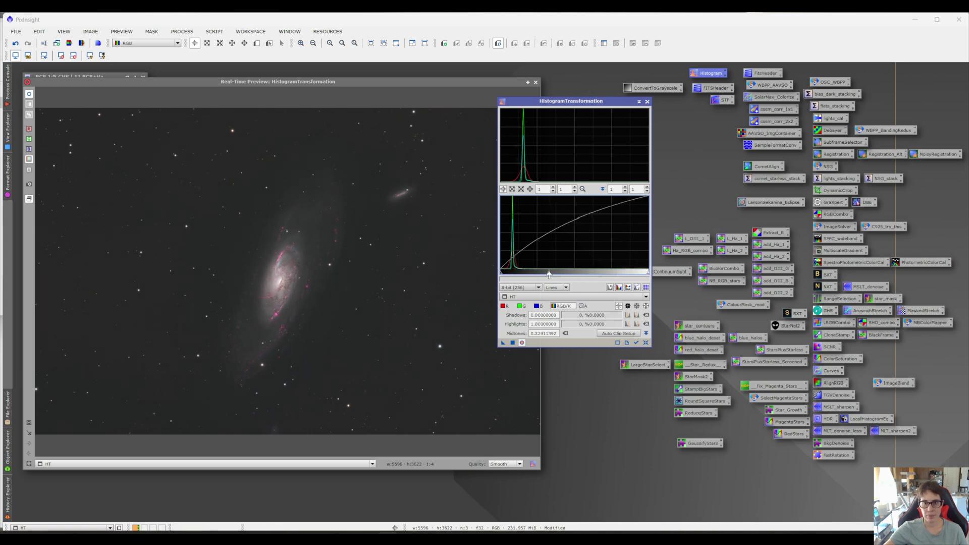
pyautogui.click(512, 342)
pyautogui.click(646, 343)
pyautogui.moveTo(648, 341); pyautogui.dragTo(474, 208)
# Raise the HT image's shadows clipping point to about 0.068, apply it and reset the parameters
pyautogui.moveTo(501, 276); pyautogui.dragTo(510, 275)
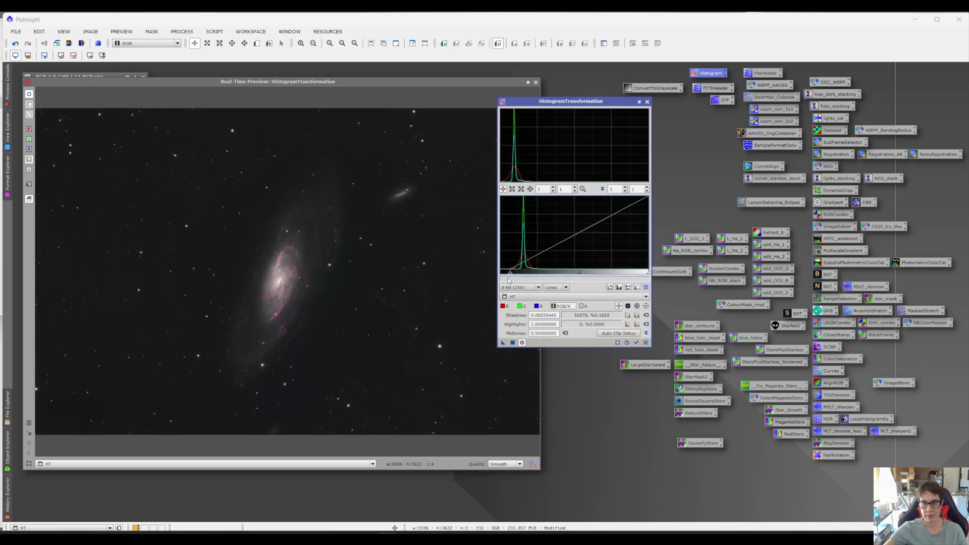
pyautogui.click(512, 342)
pyautogui.click(646, 342)
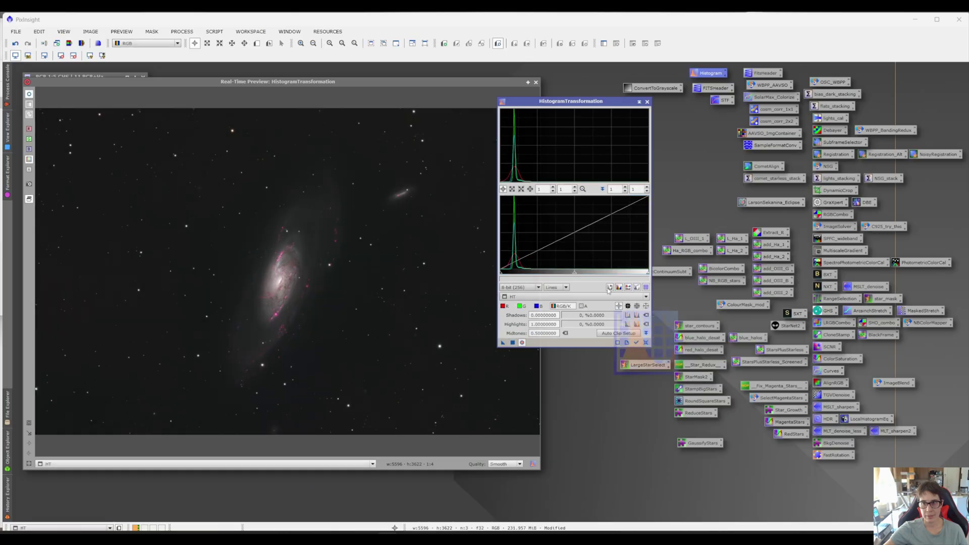
# Apply a mild histogram stretch to the HT image with midtones at about 0.410, reset the parameters and close HistogramTransformation
pyautogui.moveTo(574, 274); pyautogui.dragTo(561, 273)
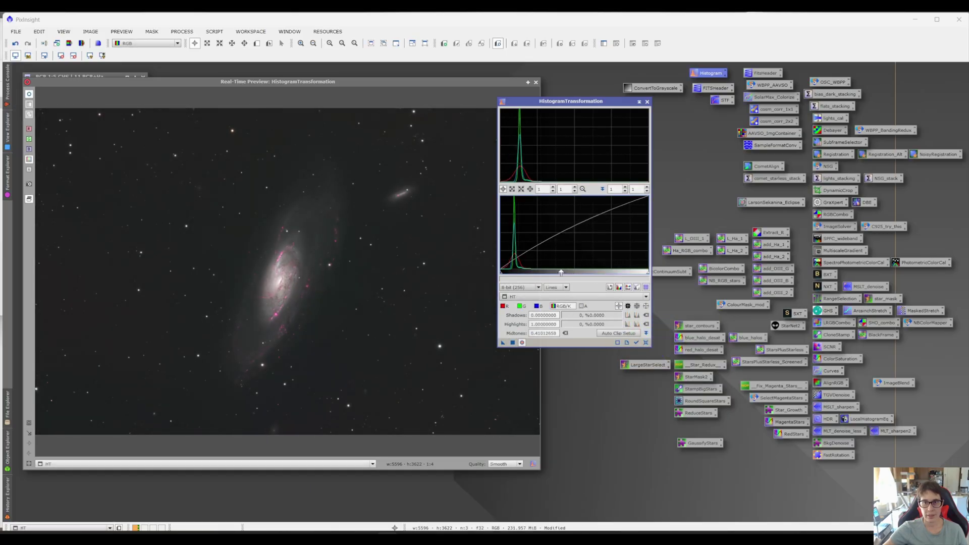
pyautogui.click(511, 343)
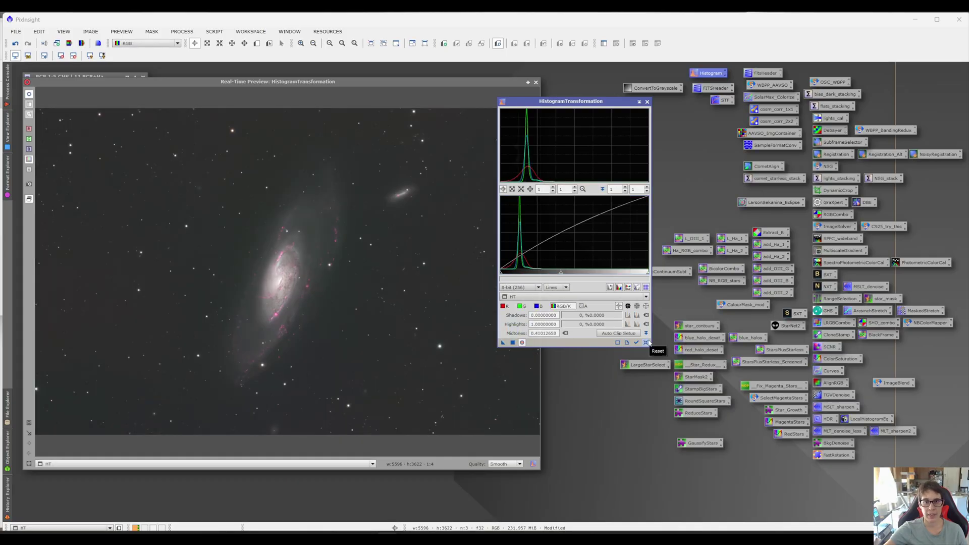
pyautogui.click(646, 343)
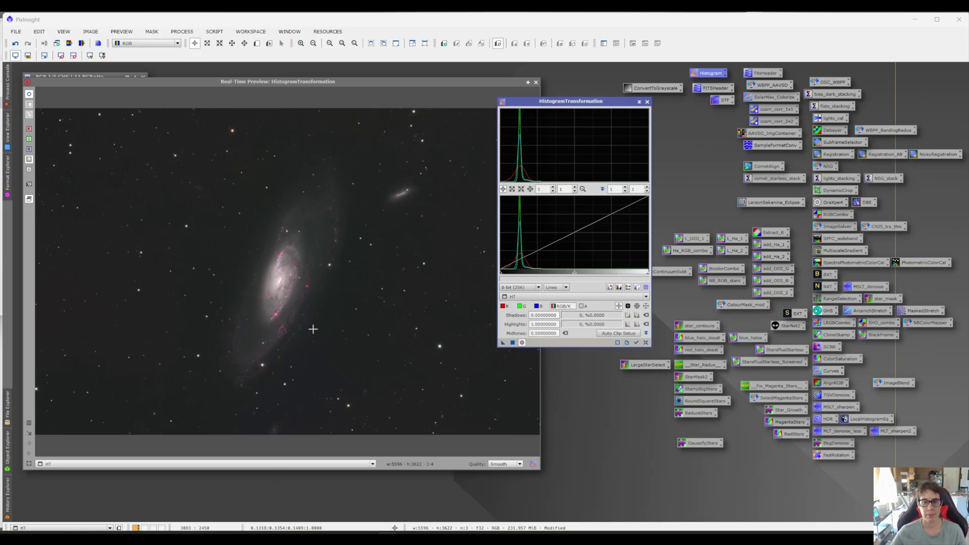
pyautogui.click(647, 101)
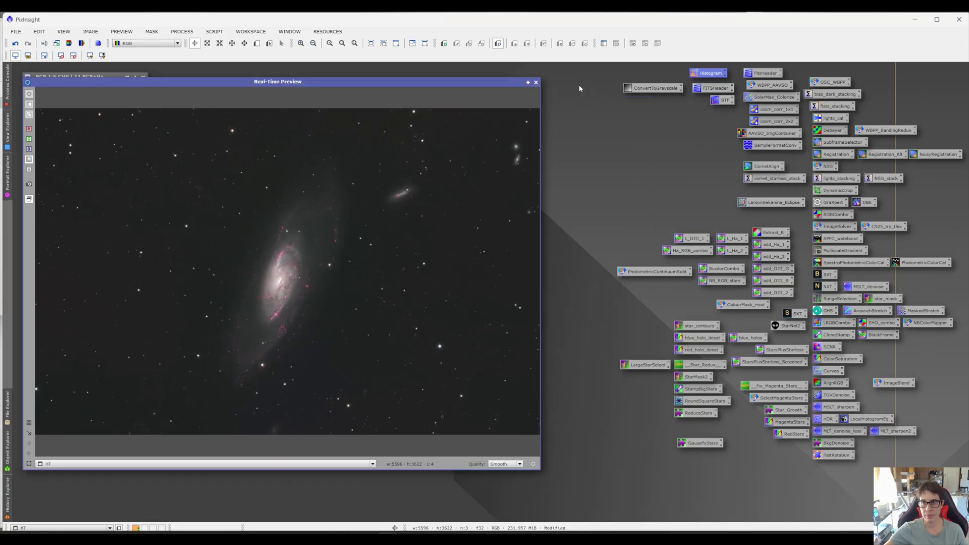
# Switch from the HT image and its real-time preview to the MaskedStretch image, and check it with a temporary automatic screen stretch
pyautogui.click(536, 82)
pyautogui.click(437, 91)
pyautogui.doubleClick(84, 108)
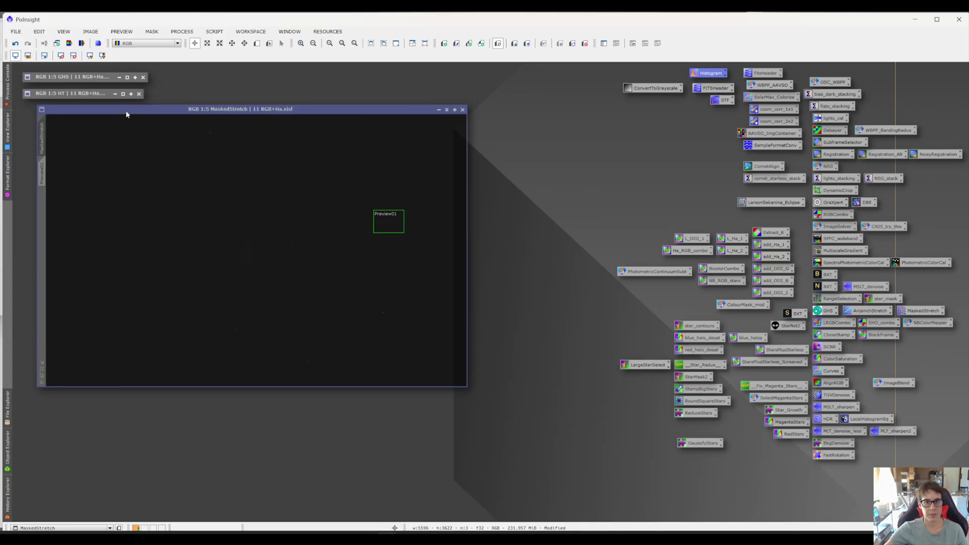
pyautogui.click(89, 55)
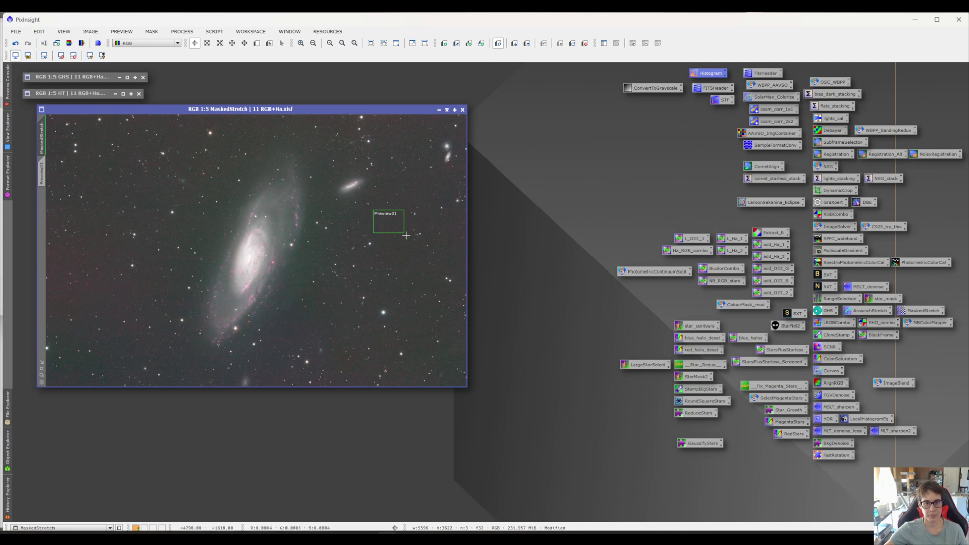
pyautogui.click(73, 56)
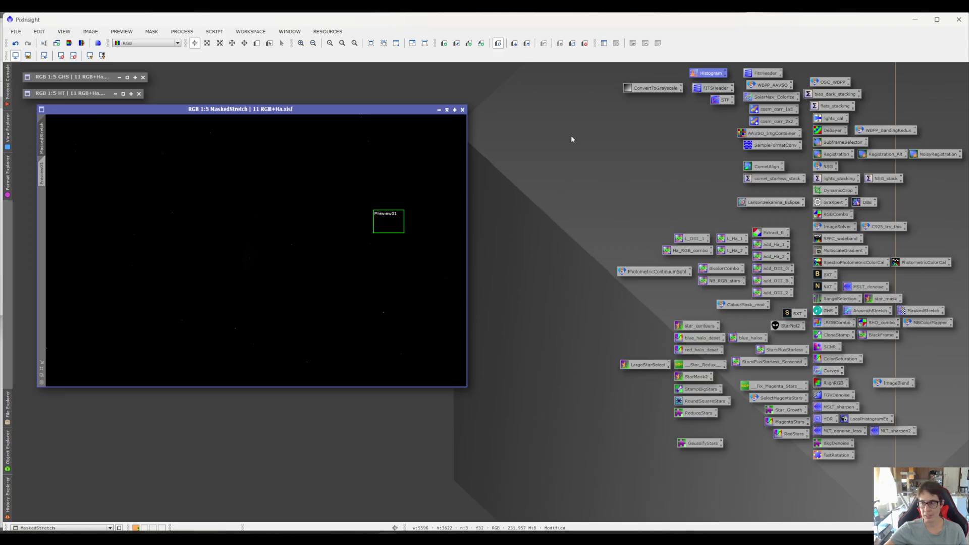
# Apply MaskedStretch to the MaskedStretch image with target background 0.25 and its Preview01 as the background reference
pyautogui.doubleClick(913, 311)
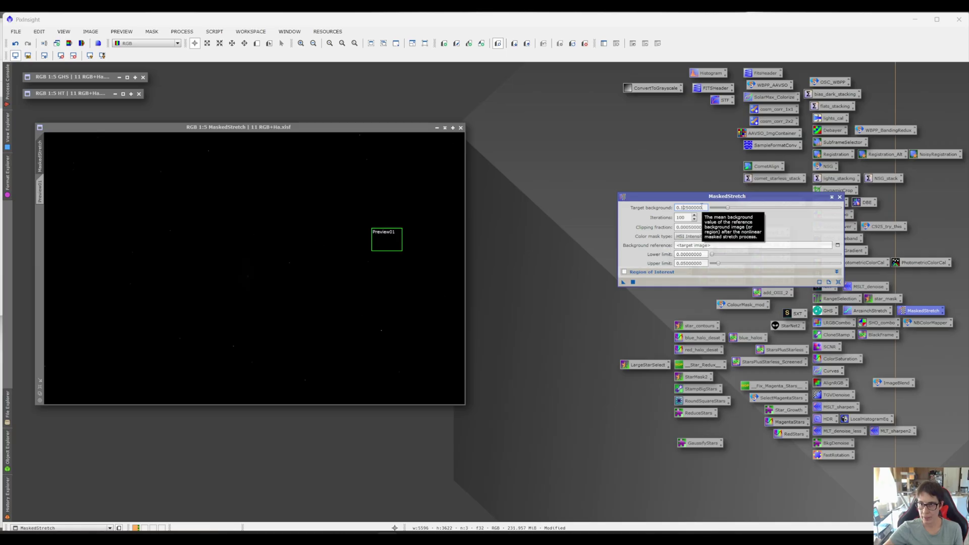
pyautogui.press('Delete')
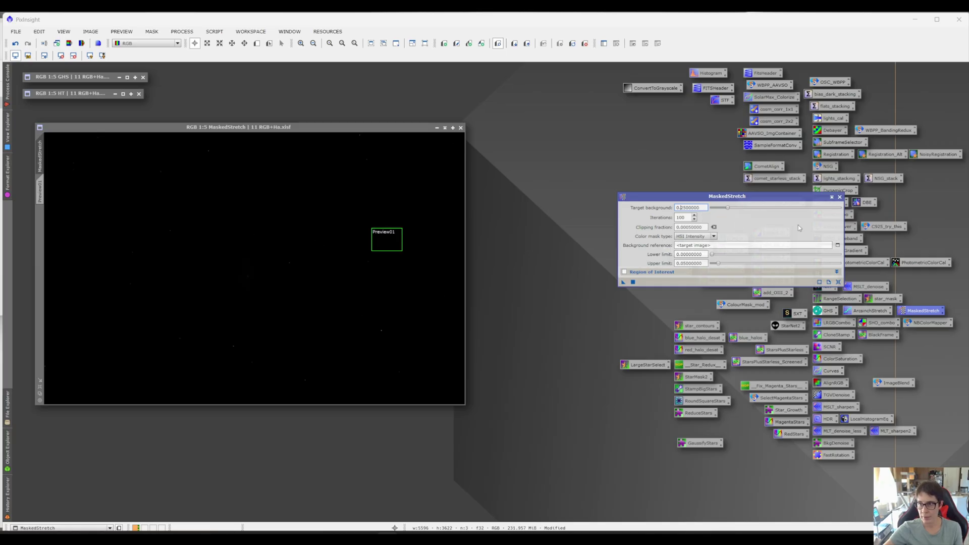
pyautogui.click(837, 244)
pyautogui.click(487, 267)
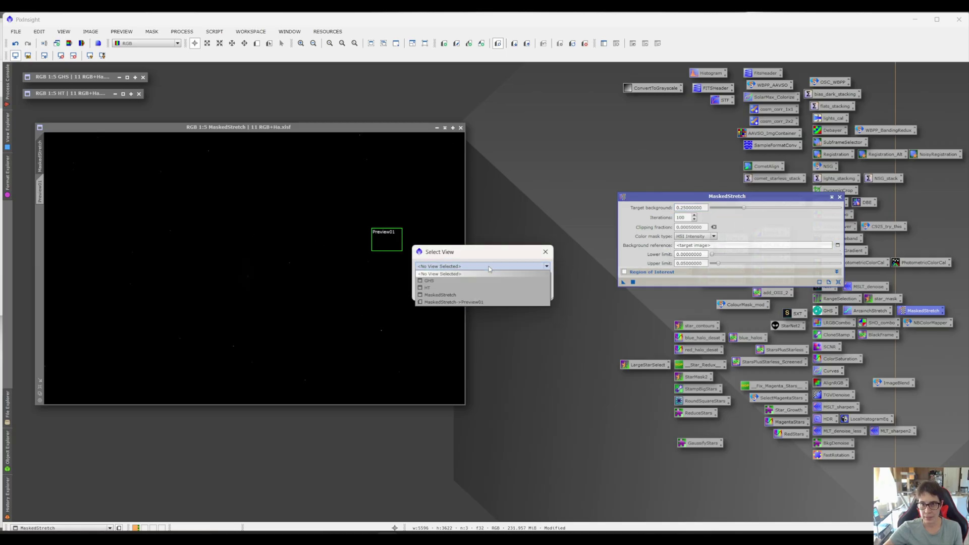
pyautogui.click(485, 302)
pyautogui.click(495, 293)
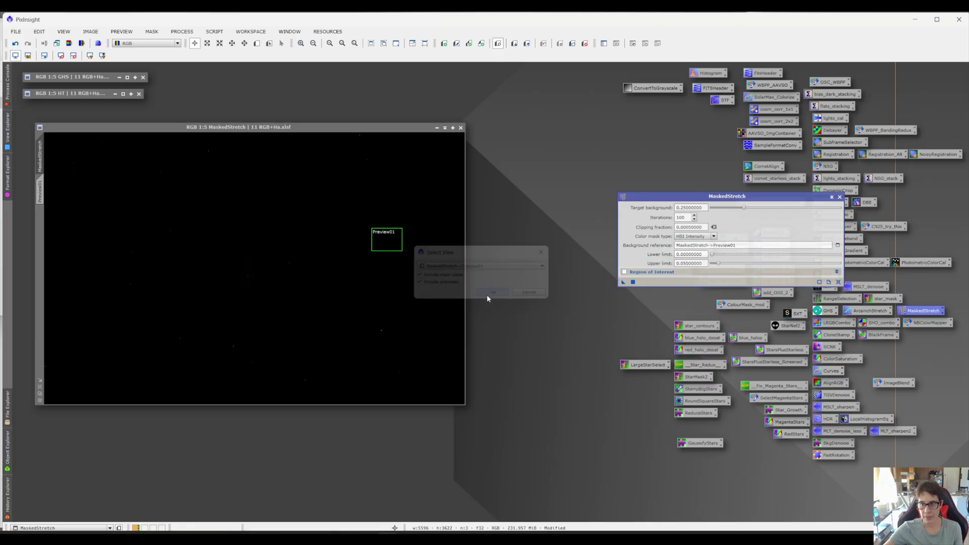
pyautogui.click(634, 283)
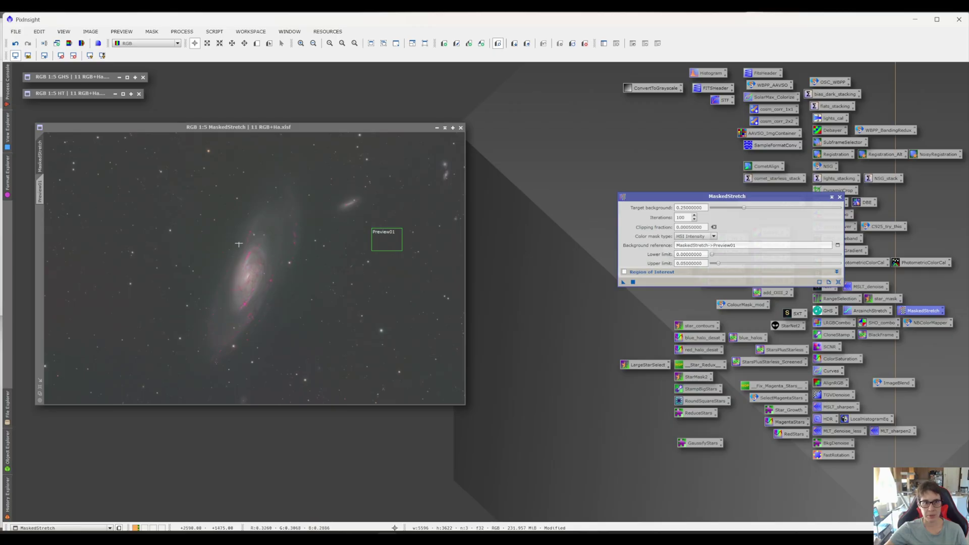
# Undo the masked stretch and reapply it with target background 0.125, closing the process and minimizing the image when done
pyautogui.click(633, 282)
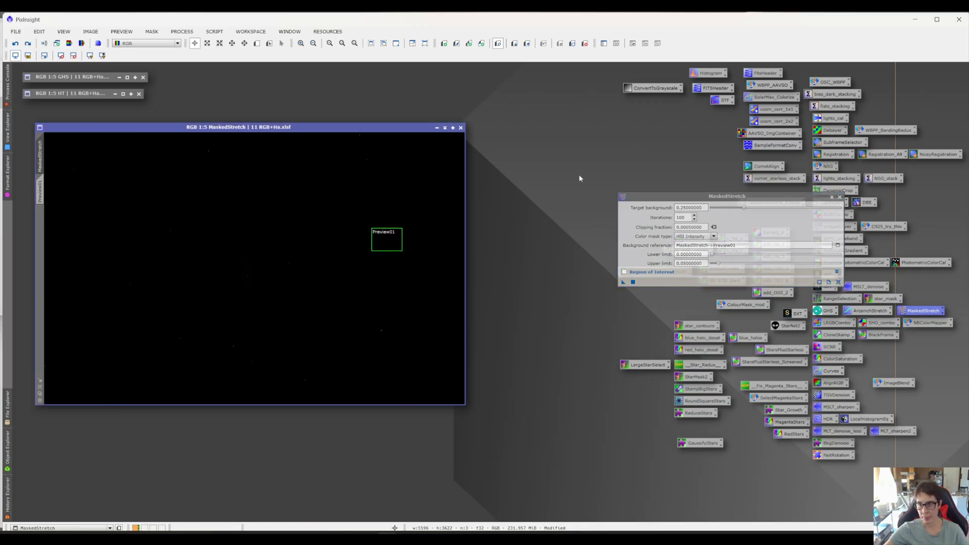
pyautogui.click(680, 207)
pyautogui.write('1')
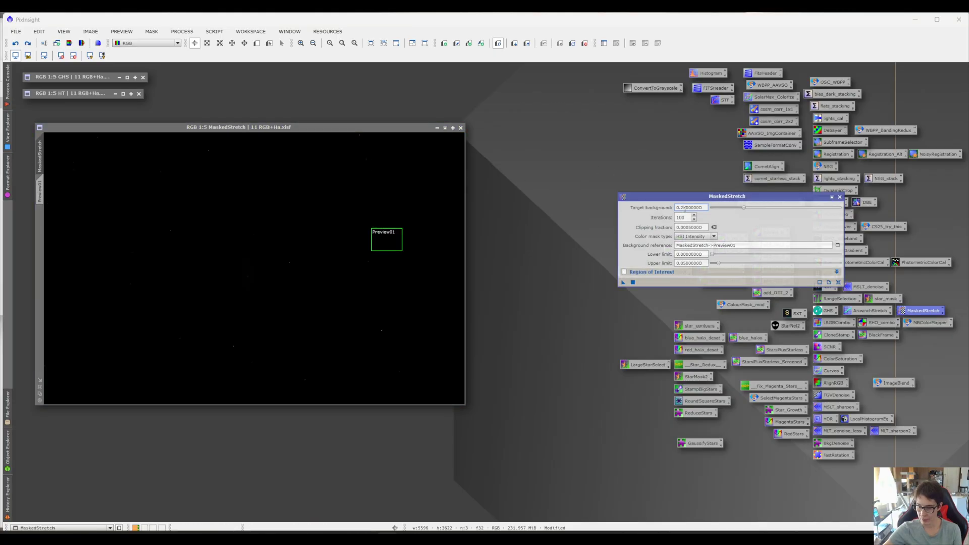
pyautogui.click(632, 282)
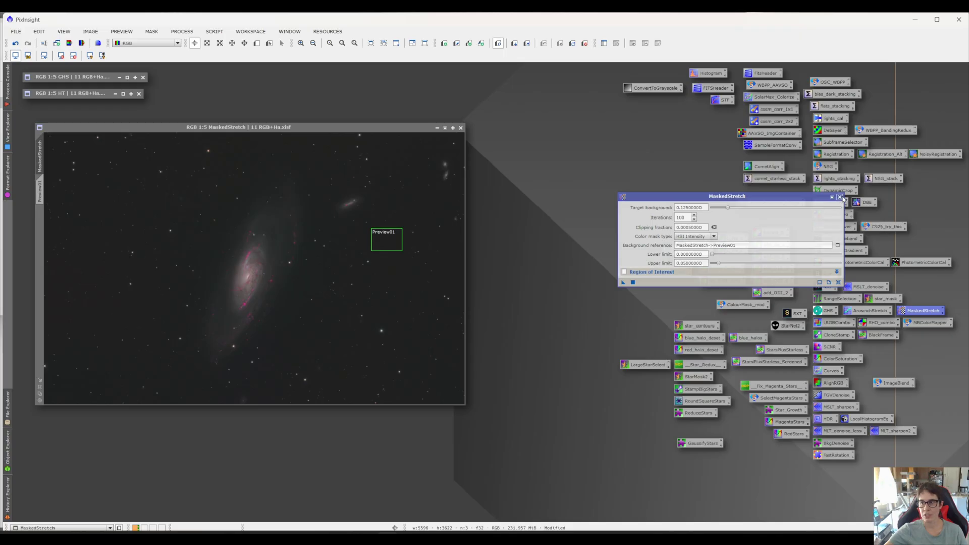
pyautogui.click(840, 197)
pyautogui.click(445, 127)
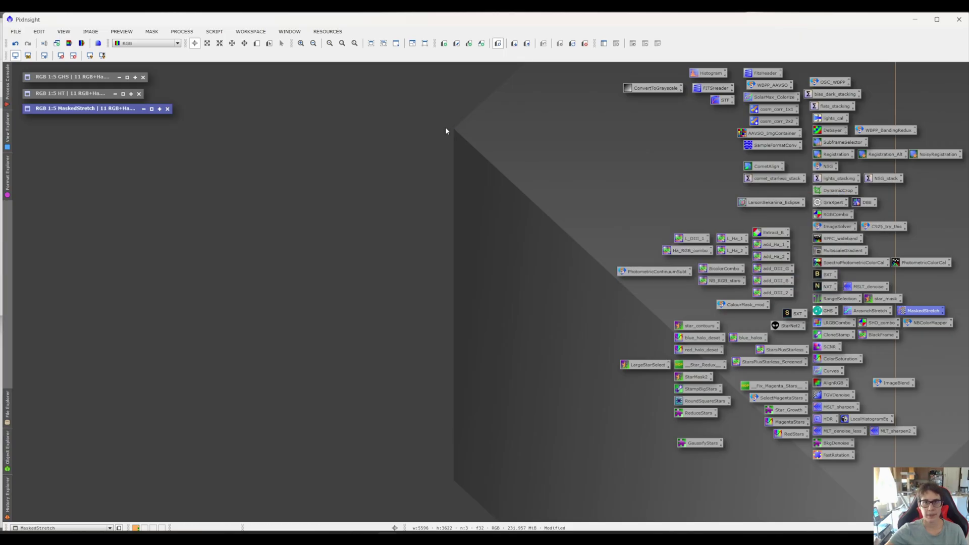